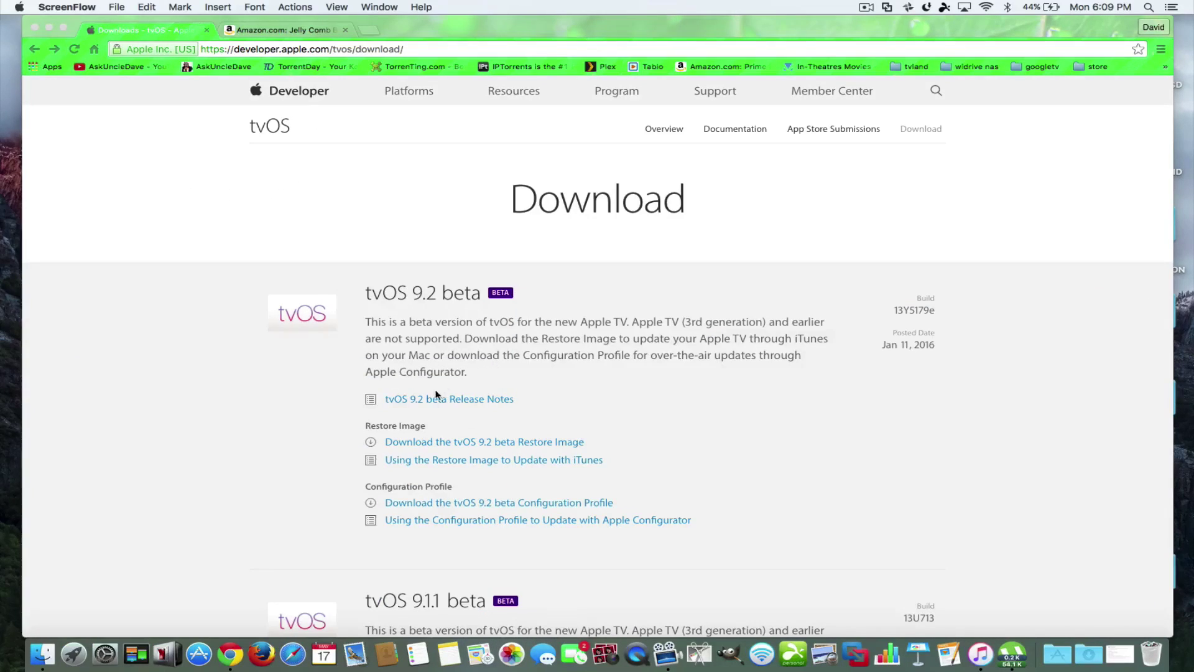
- Try the tvOS 9.2 beta release notes and restore image links, returning after each unauthorized error
click(423, 399)
click(423, 400)
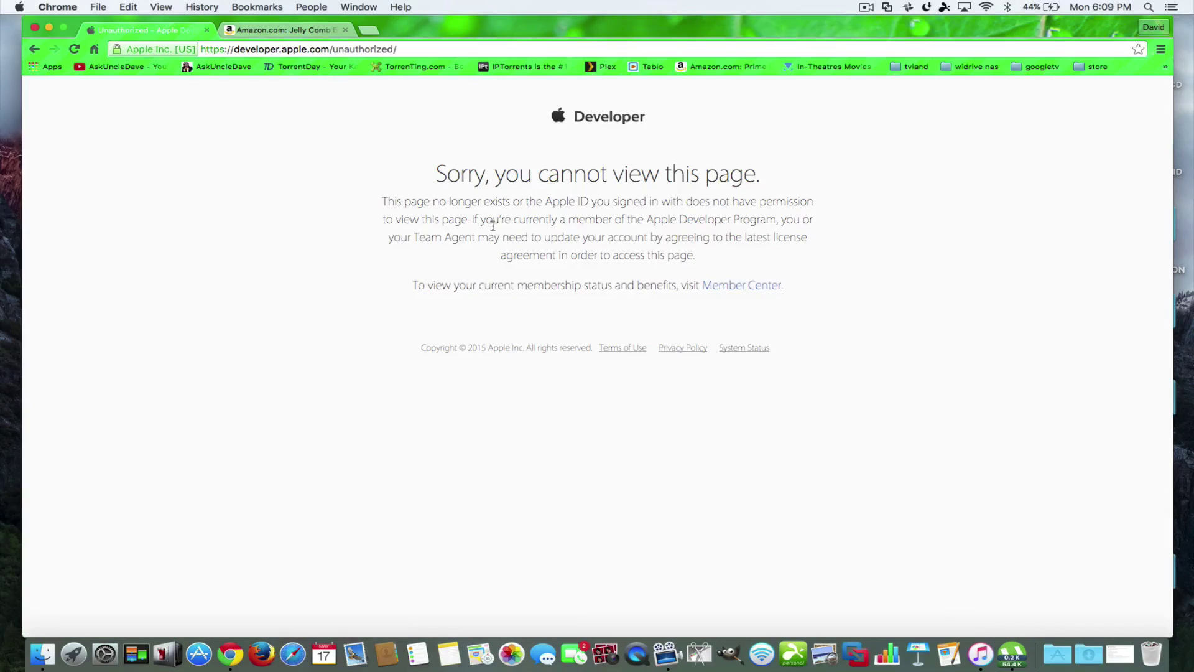
click(34, 48)
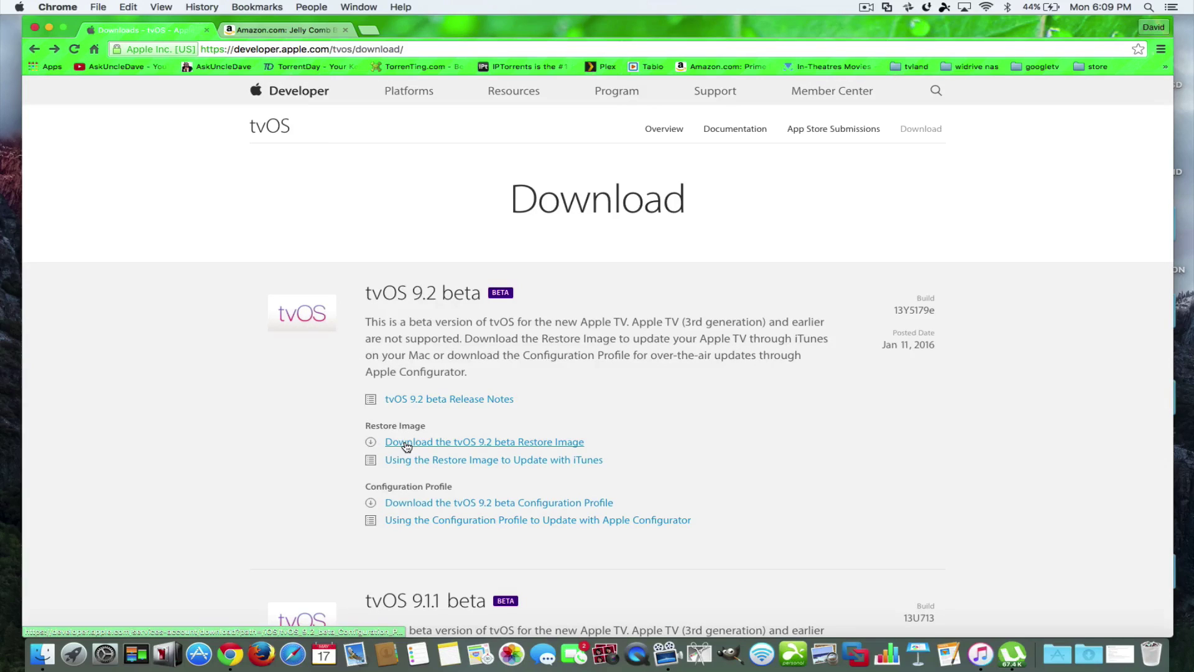
click(488, 442)
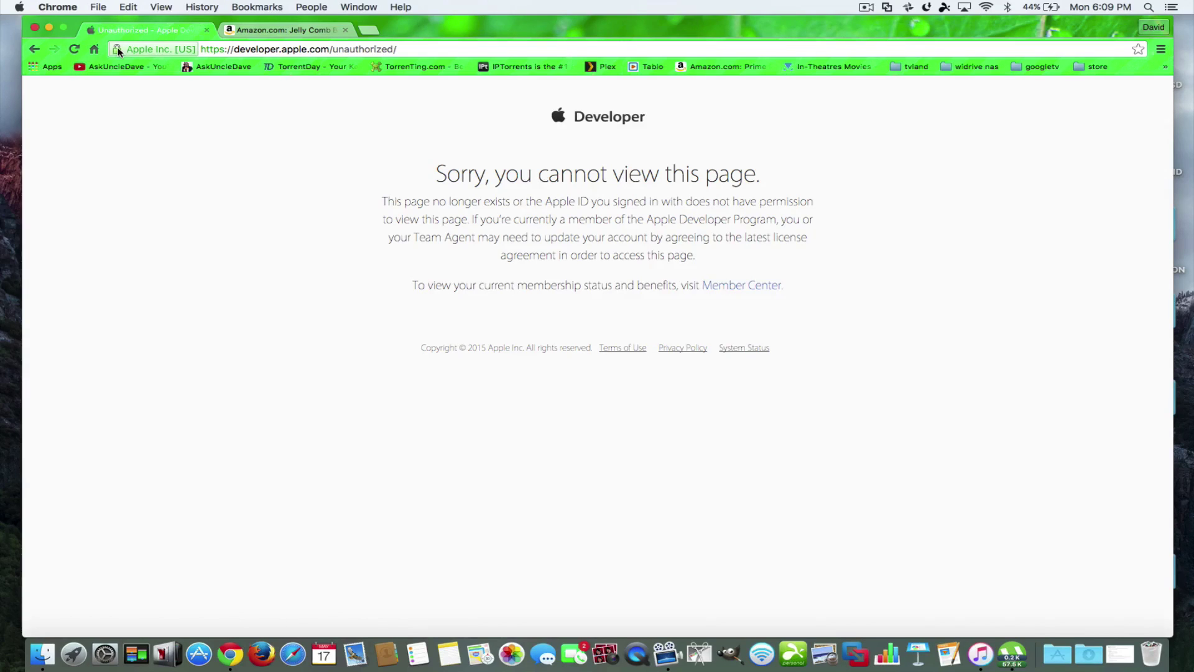
click(34, 48)
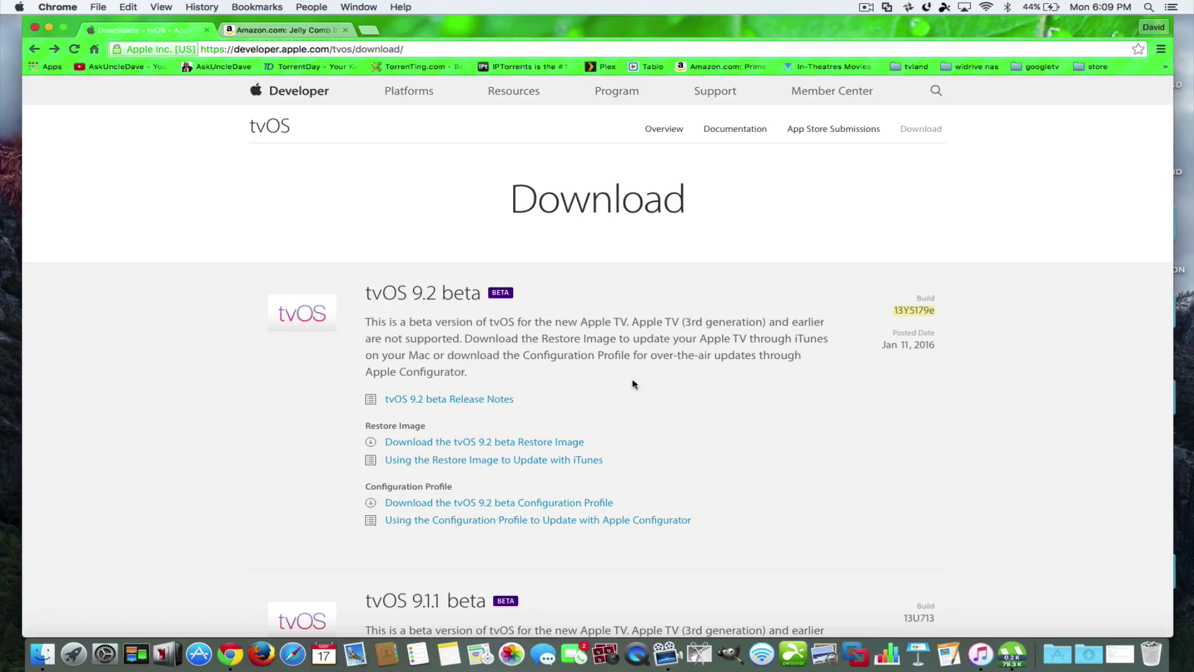
- Google build 13Y5179e, open the Zone Actu article translated to English, and find its Apple TV section
right_click(900, 309)
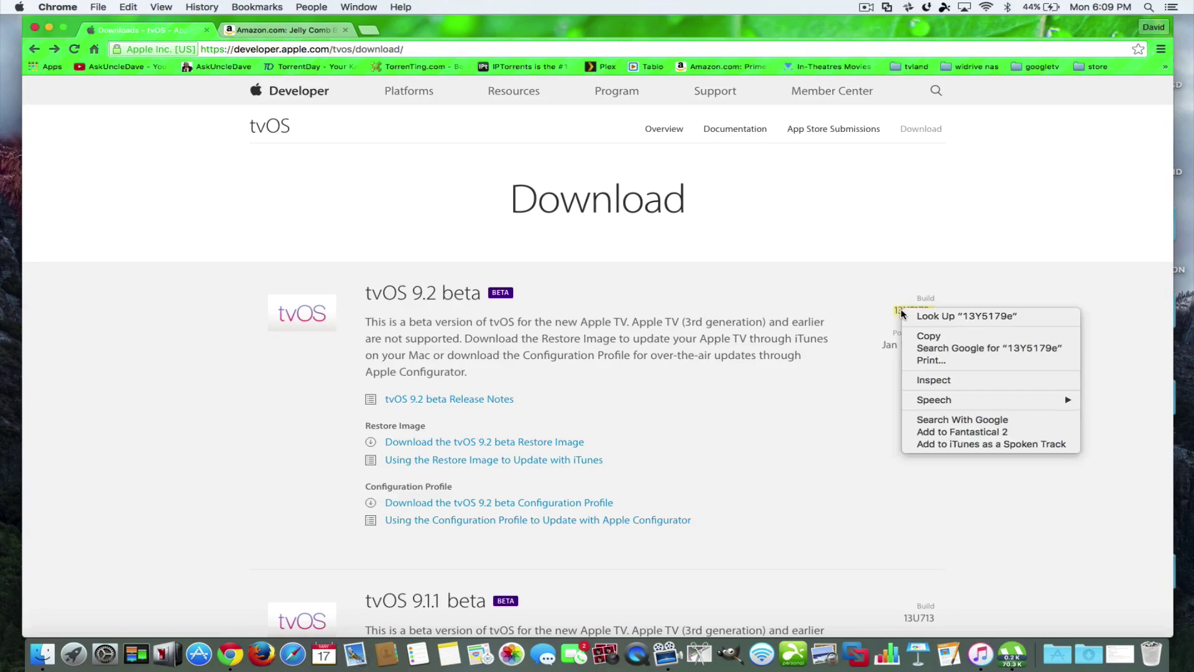
click(916, 348)
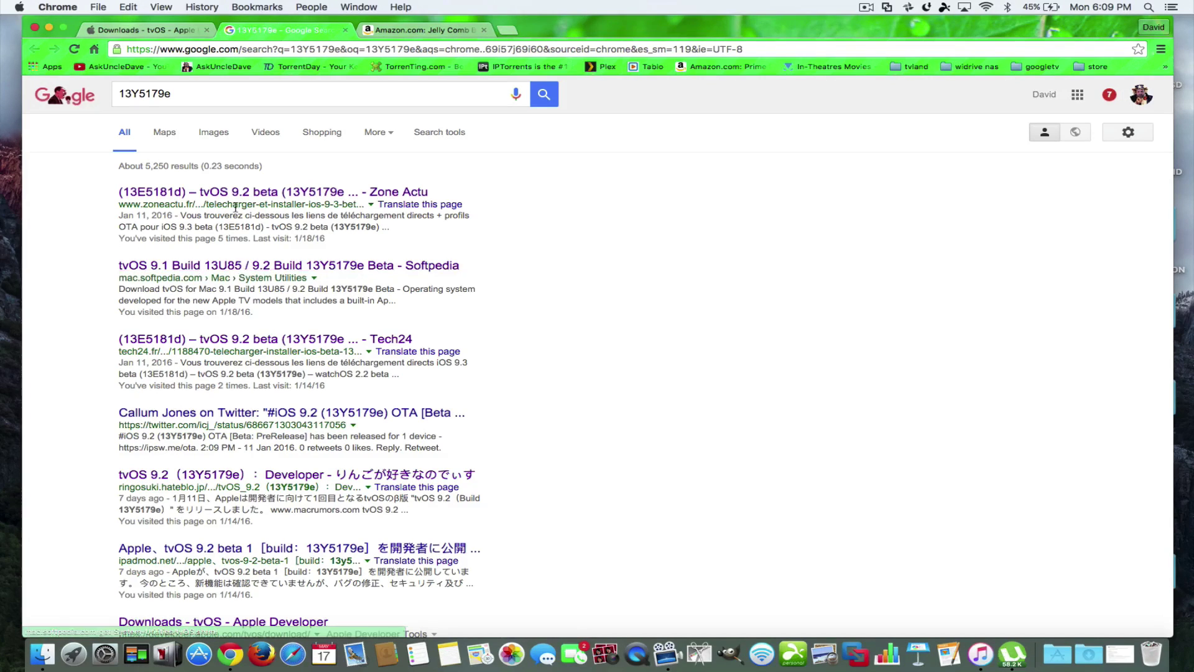
click(234, 198)
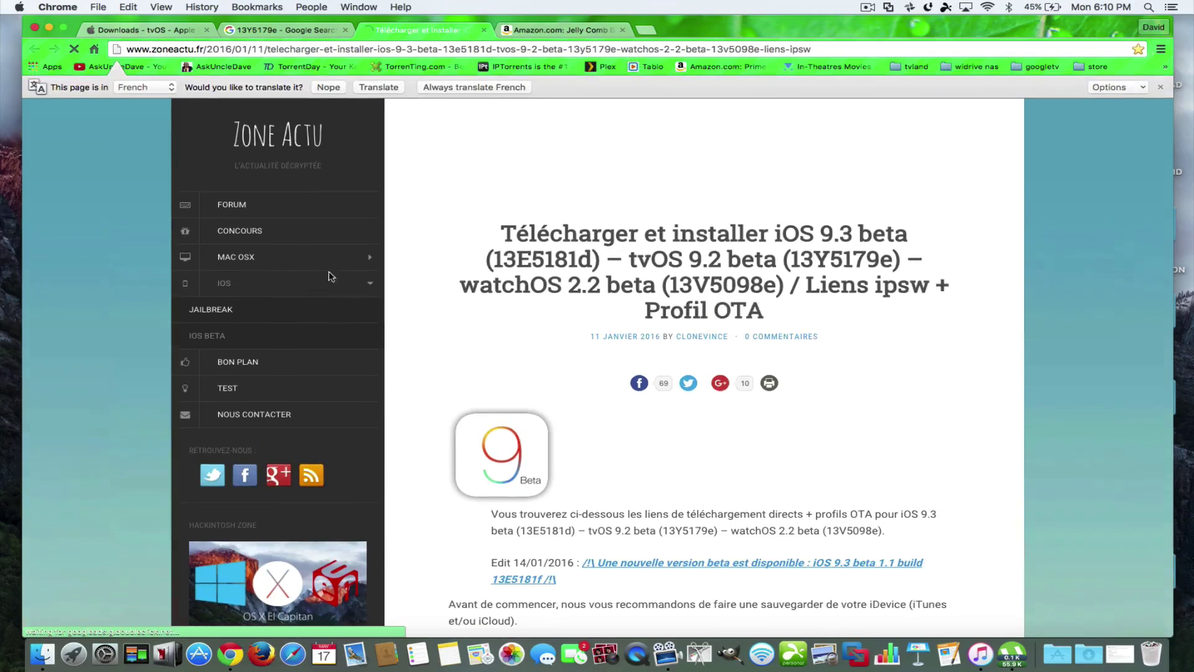
click(480, 91)
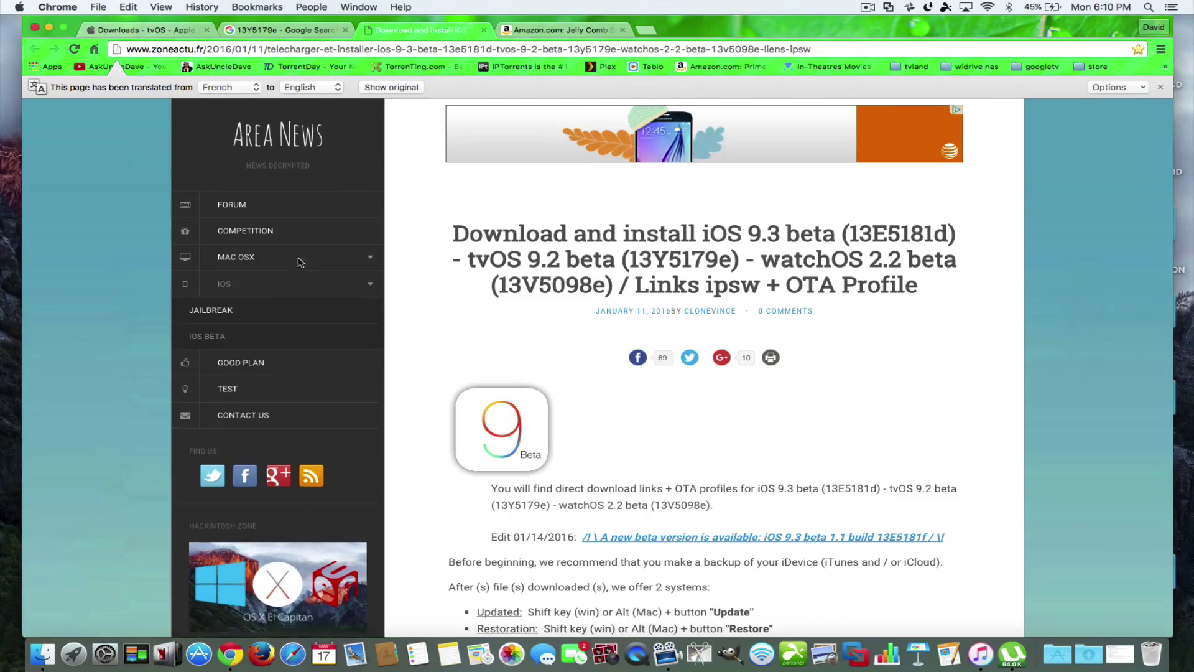
scroll(626, 434, down, 15)
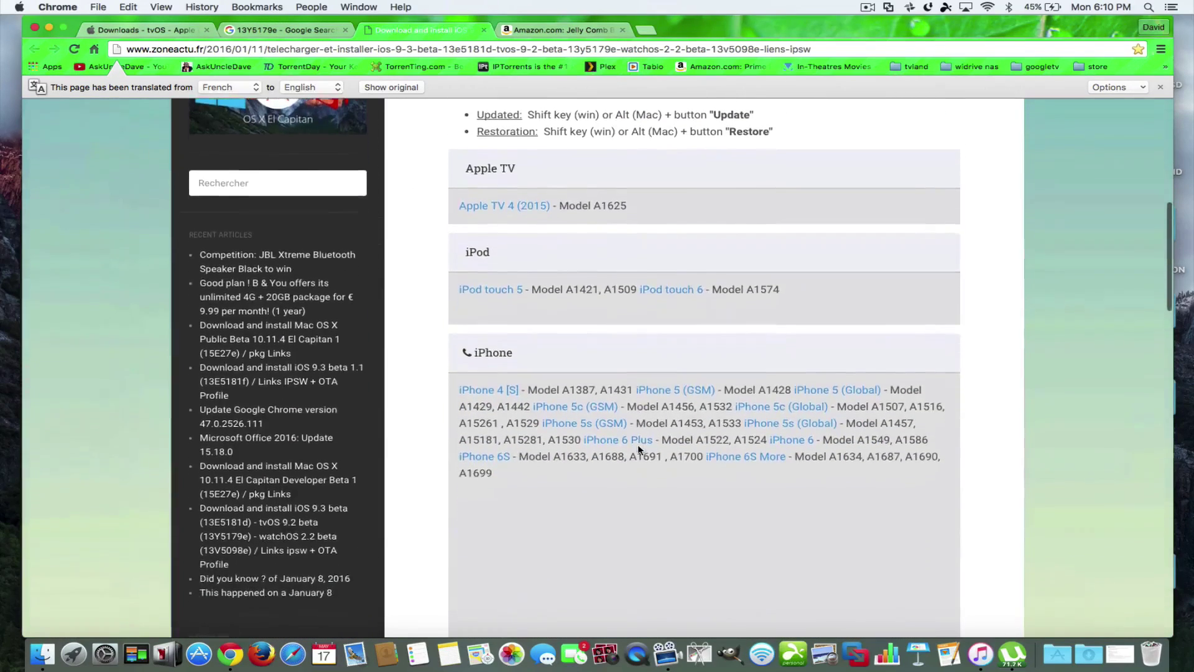
scroll(514, 232, down, 10)
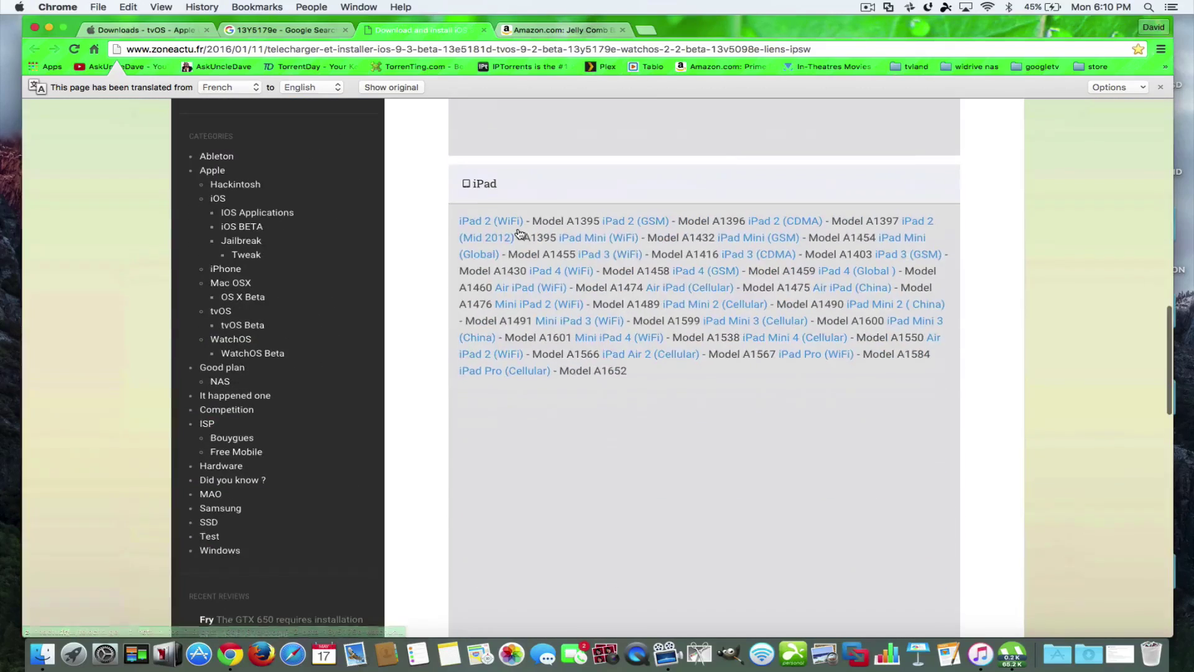
scroll(519, 234, up, 9)
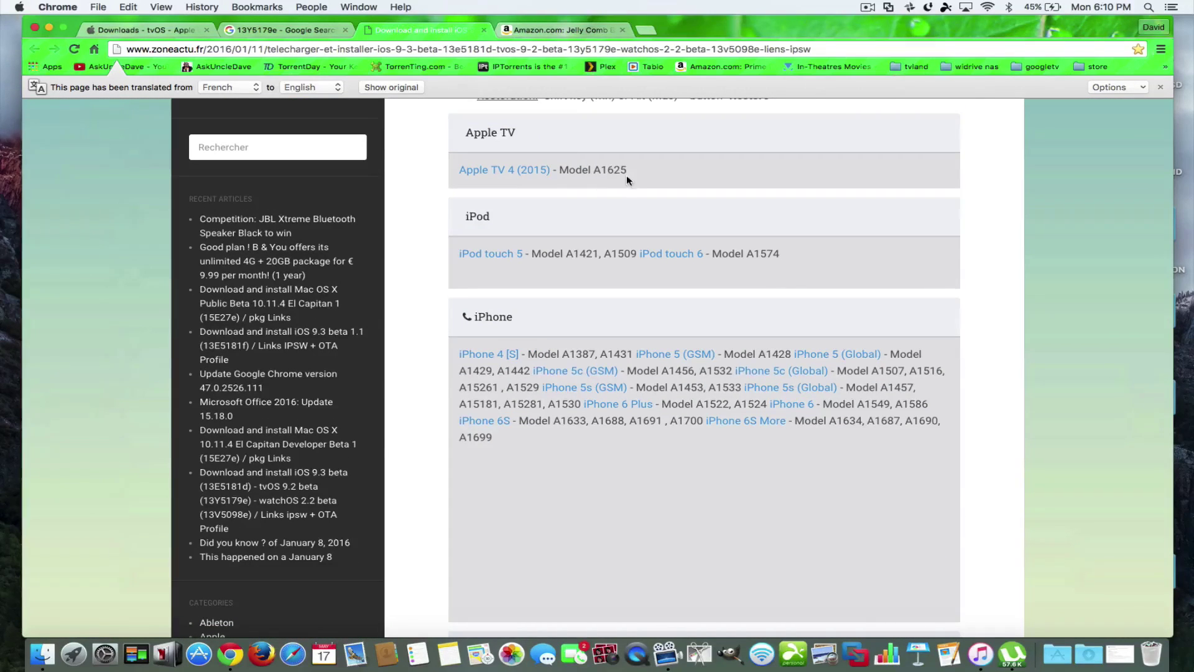
- Start the Apple TV 4 (2015) IPSW download, close the countdown page, and return to Apple's tvOS Download tab
click(525, 176)
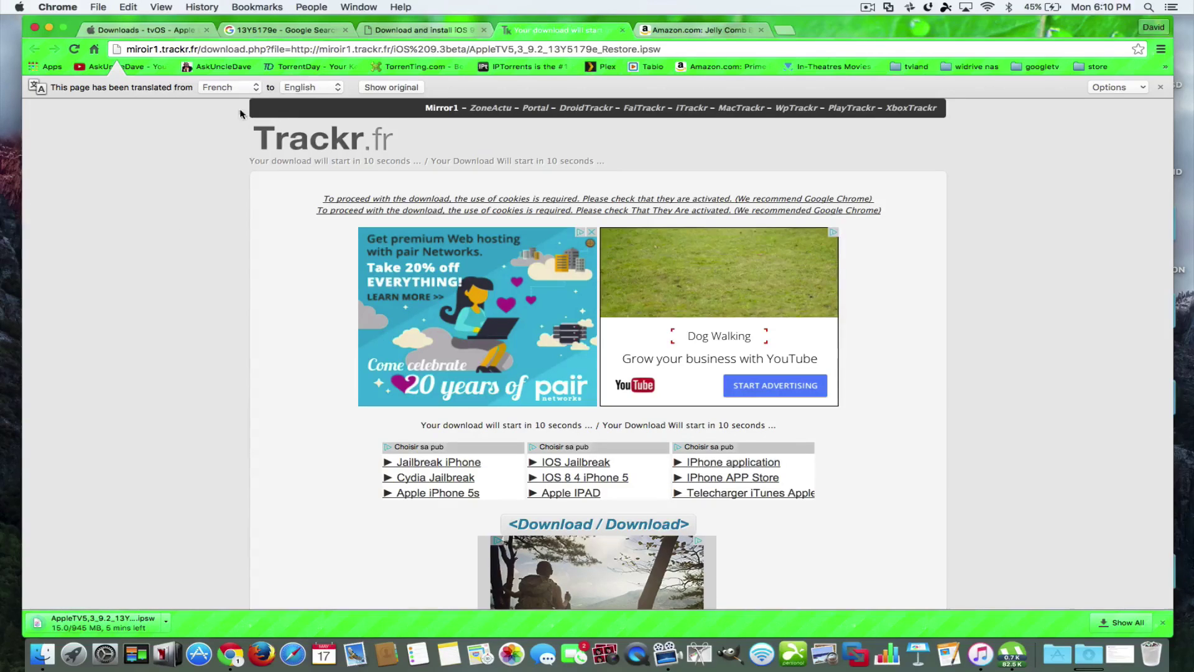
click(623, 31)
click(553, 32)
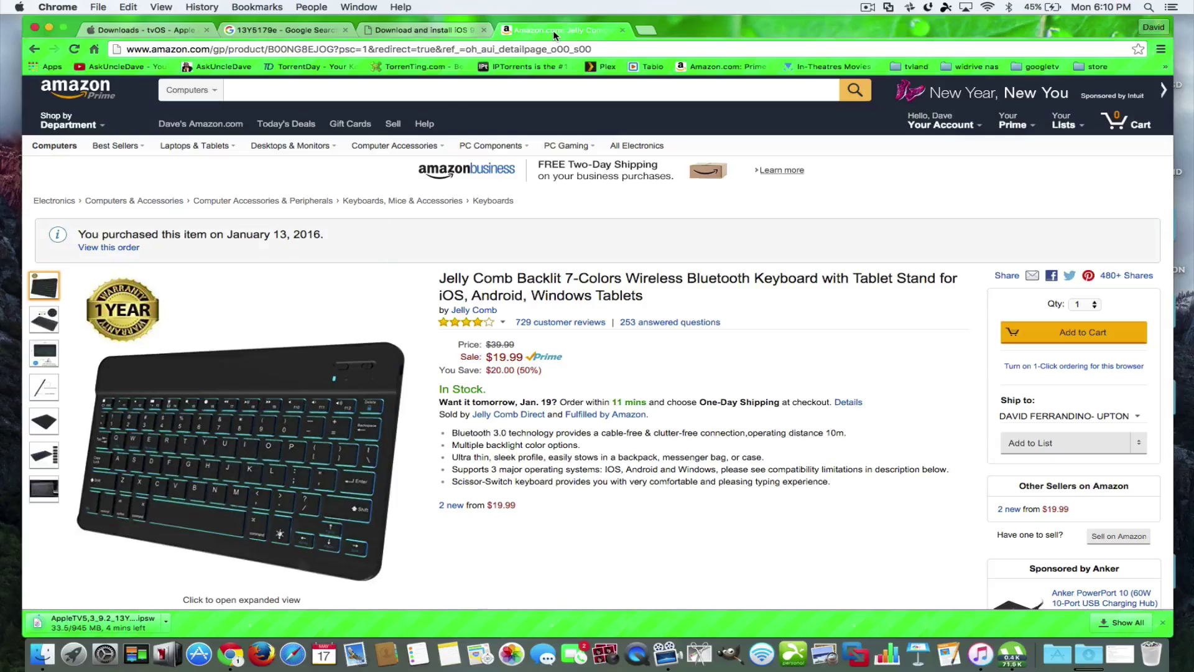
click(264, 30)
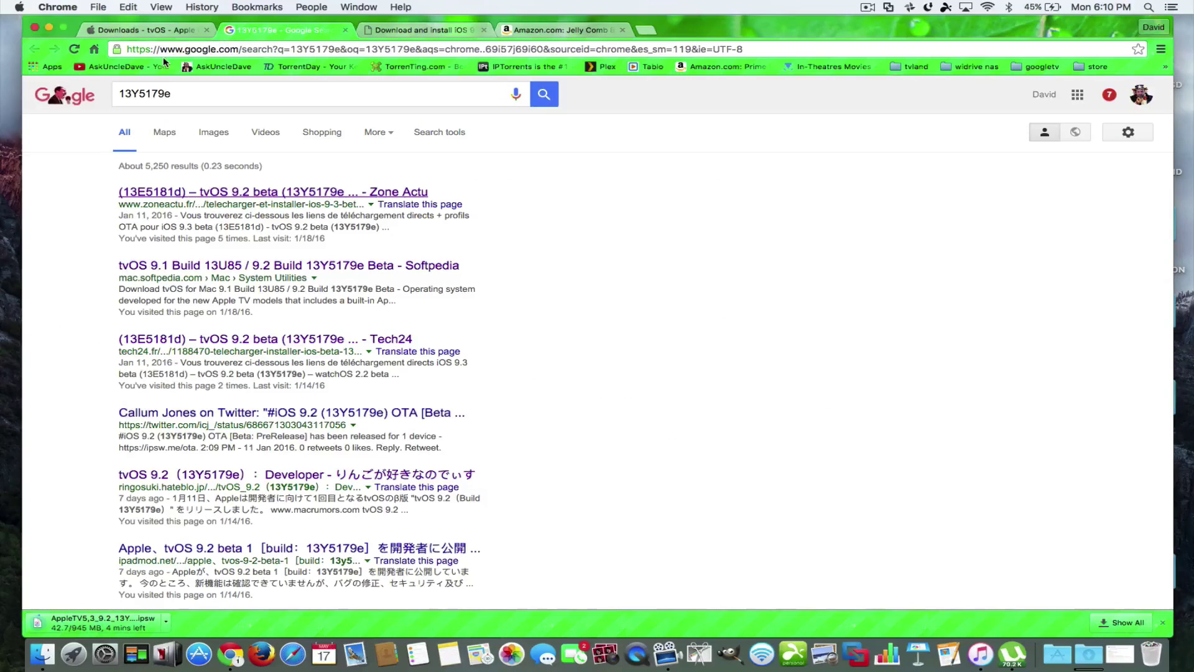
click(138, 32)
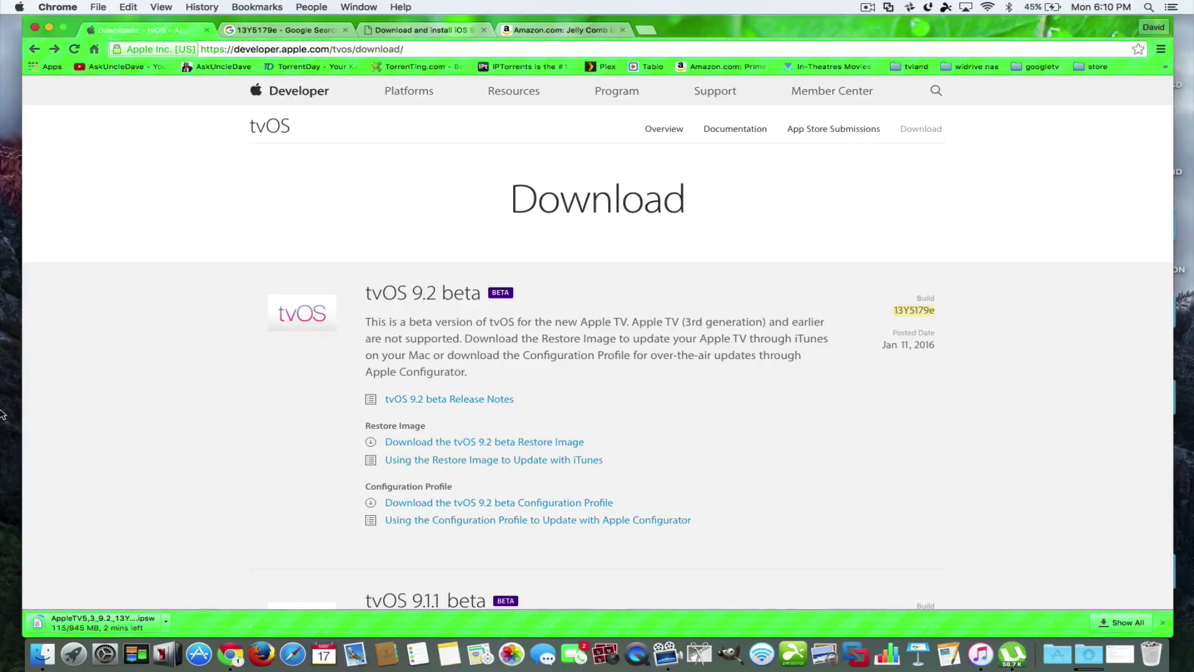
scroll(283, 200, down, 5)
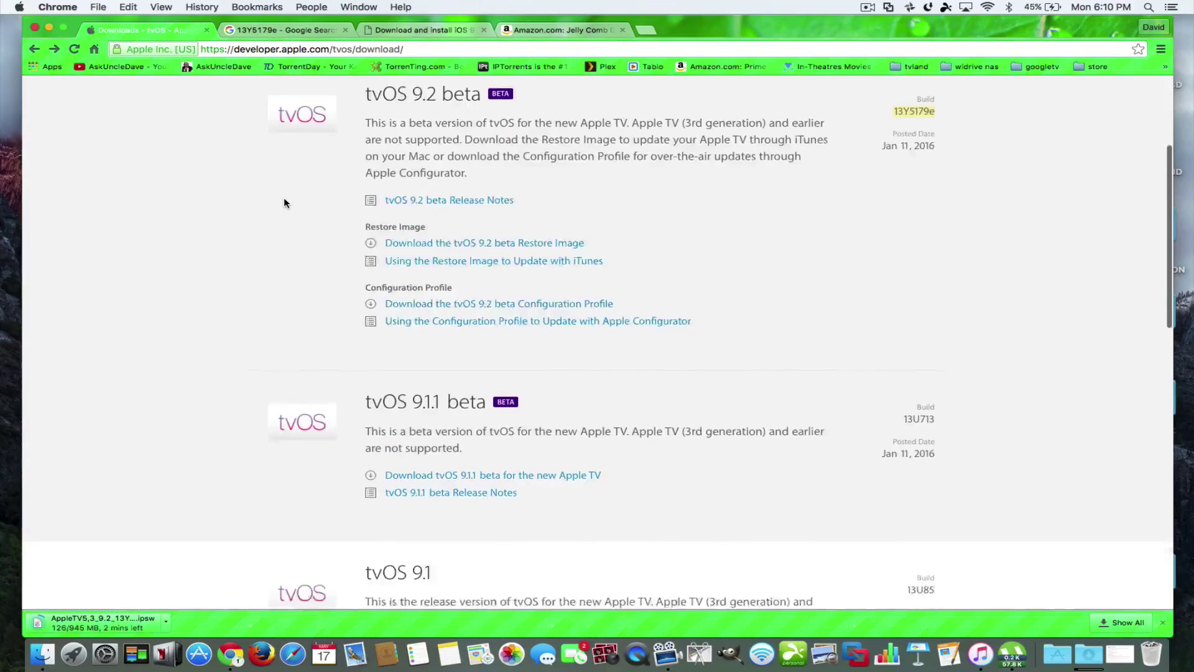
scroll(283, 199, up, 4)
scroll(284, 203, up, 2)
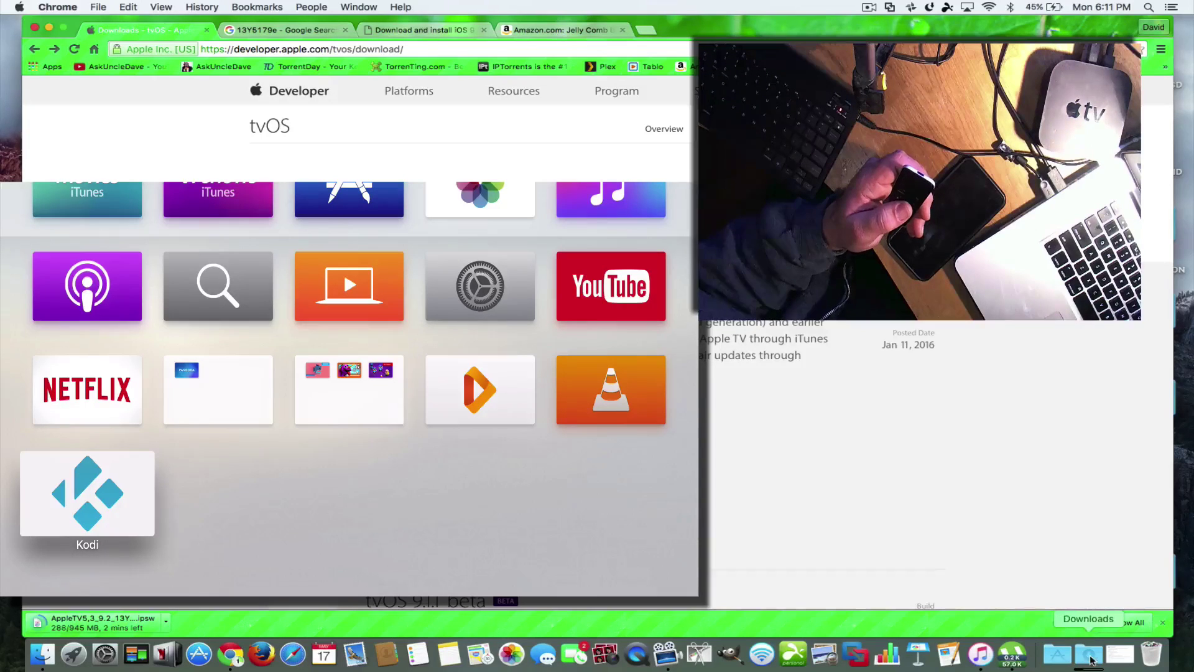
- Launch Xcode from Applications and open its Devices window
click(1057, 653)
scroll(883, 513, down, 10)
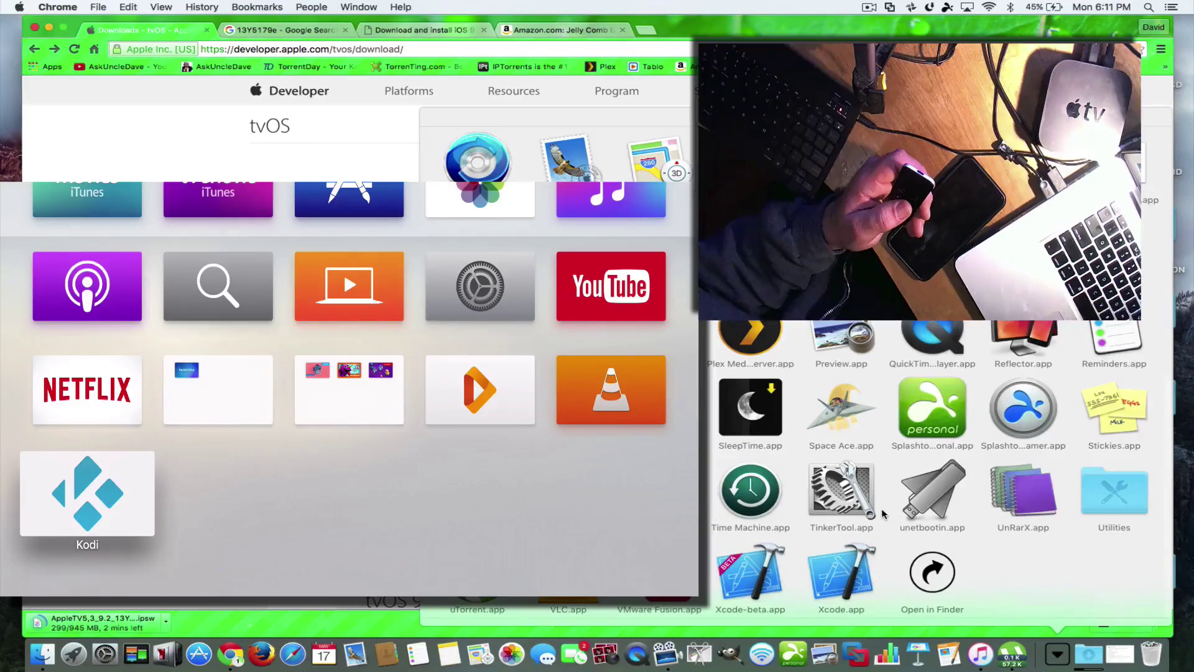
click(824, 573)
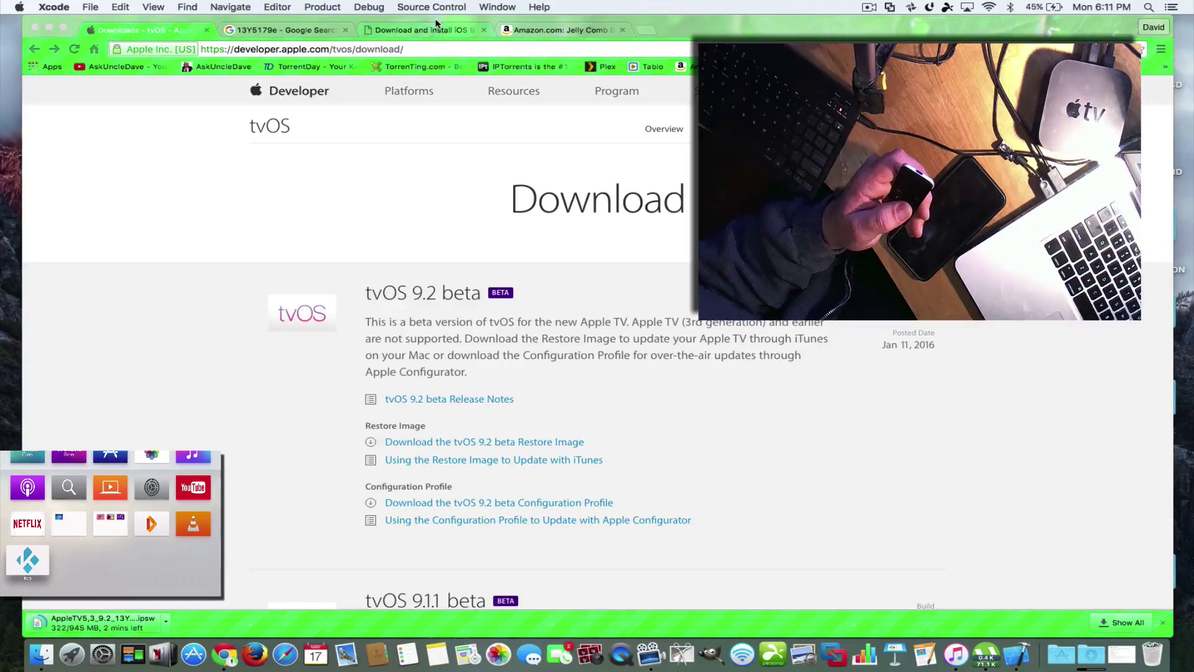
click(480, 7)
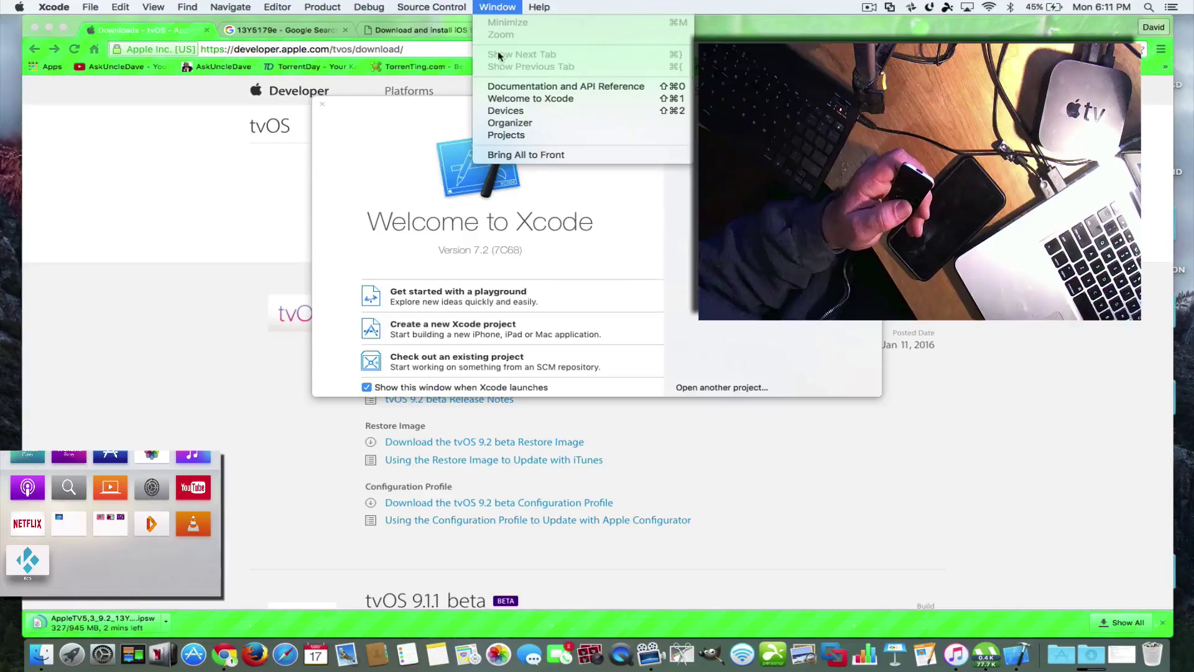
click(514, 112)
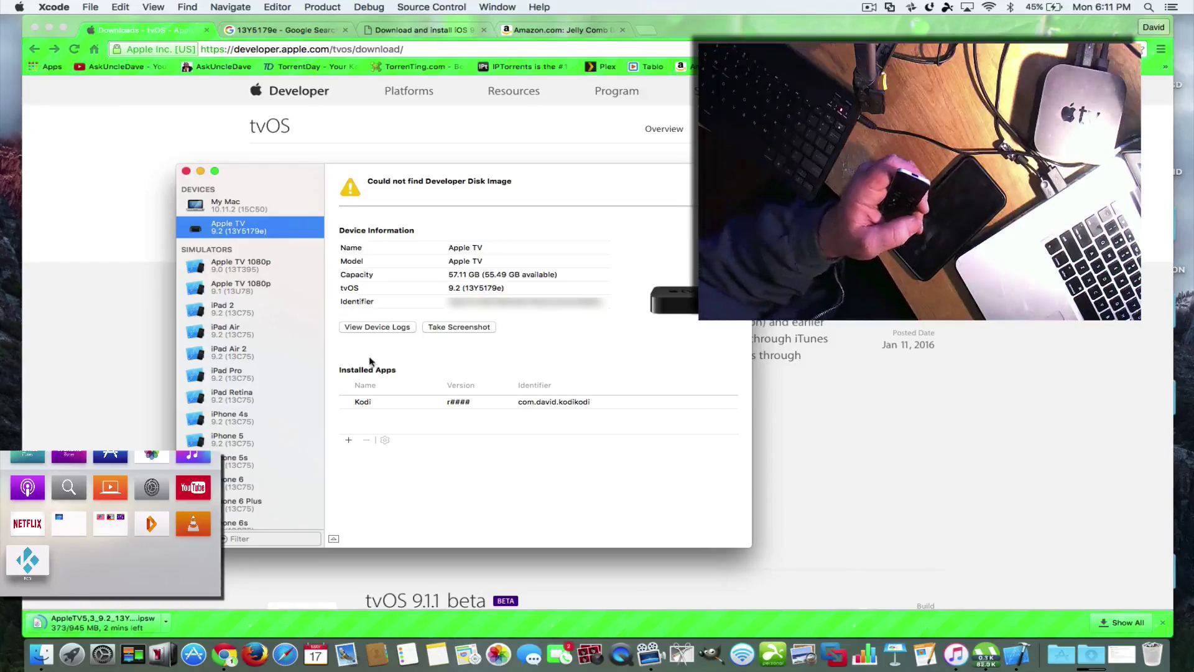
- Browse to the Kodi tvOS .ipa on the Desktop, cancel the install, and close Devices
click(347, 441)
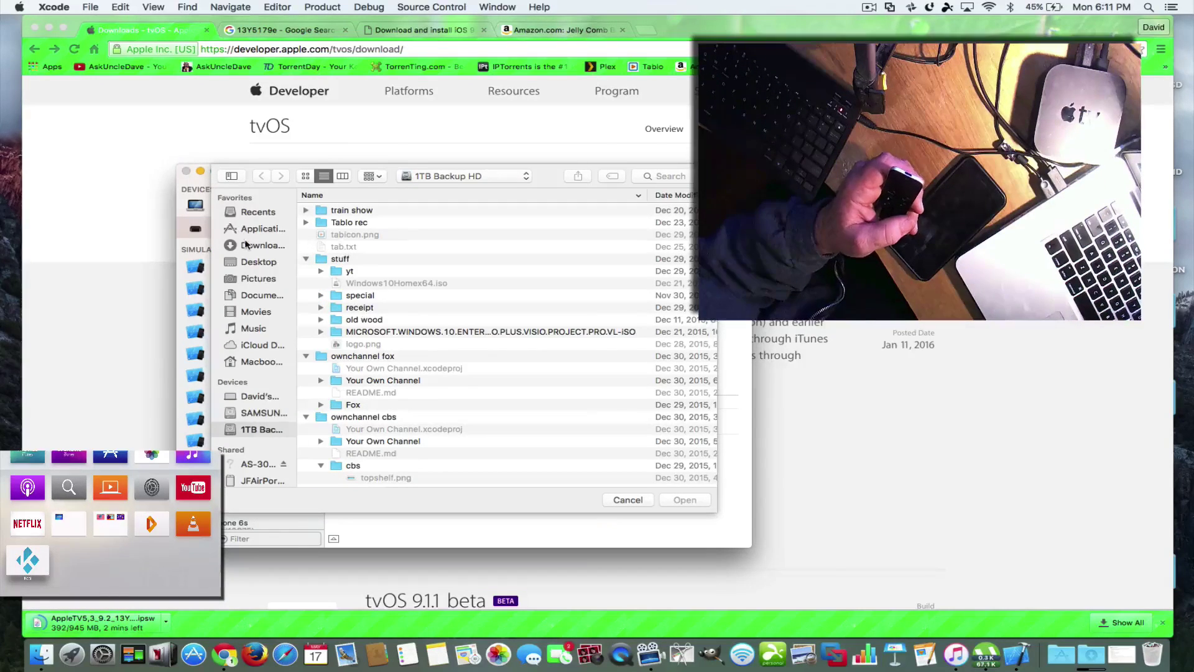
click(252, 261)
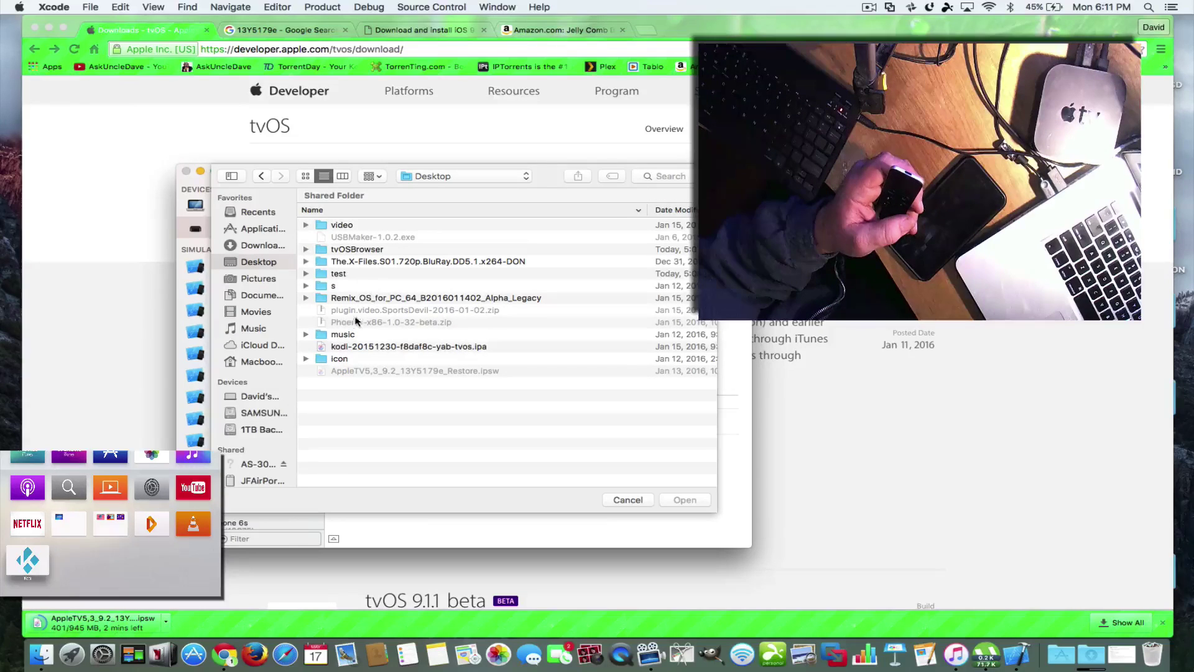
click(351, 348)
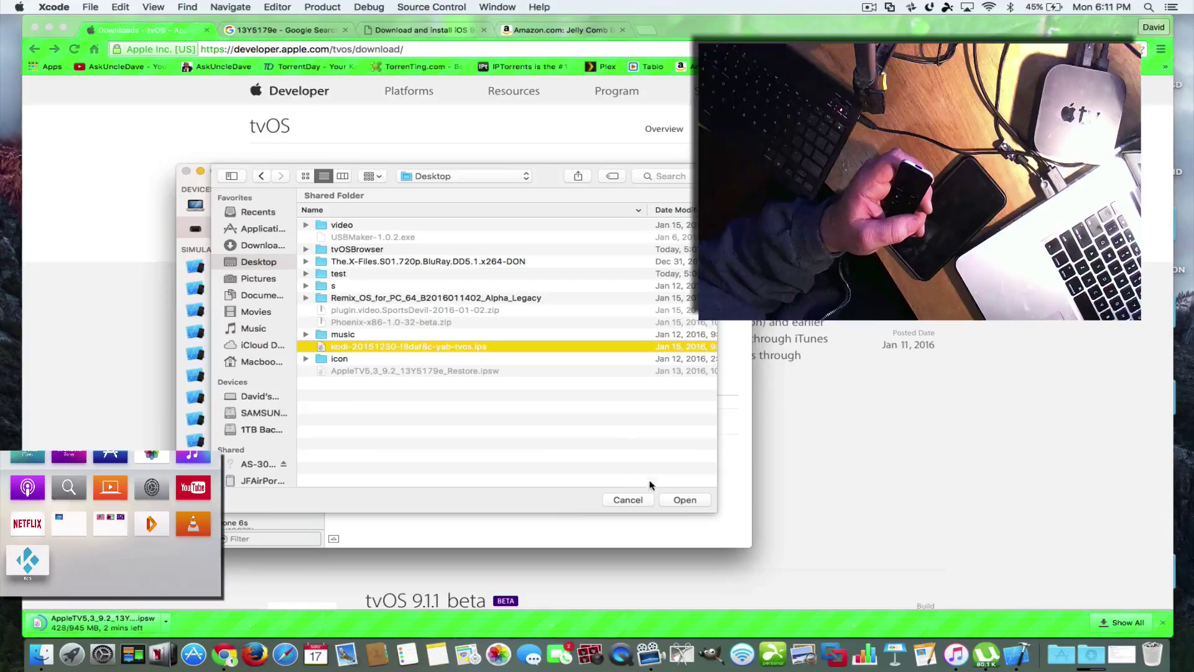
click(623, 500)
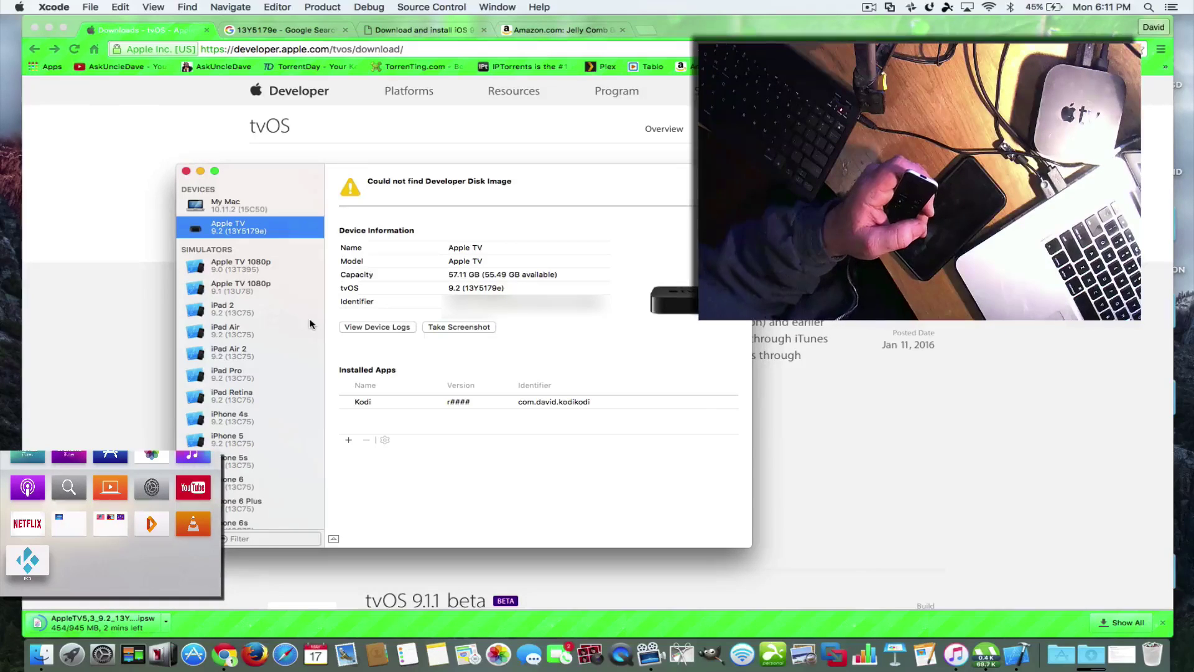
click(186, 171)
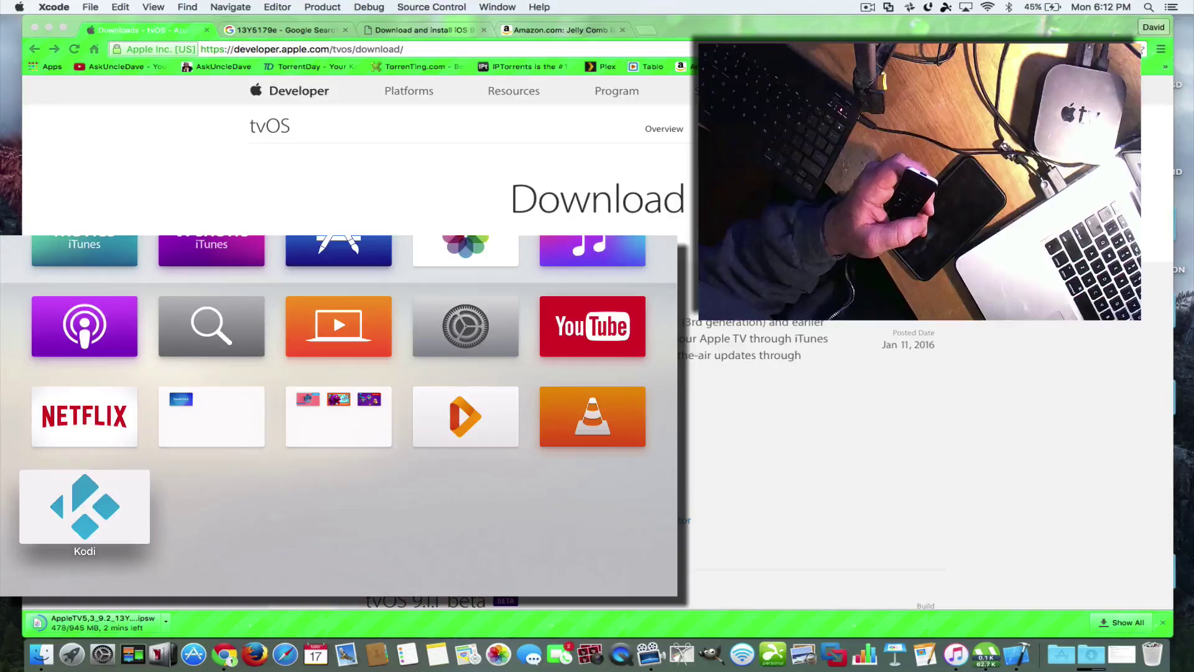
- Close the Google search and zoneactu tabs, then view the Amazon Jelly Comb keyboard page
scroll(358, 156, down, 3)
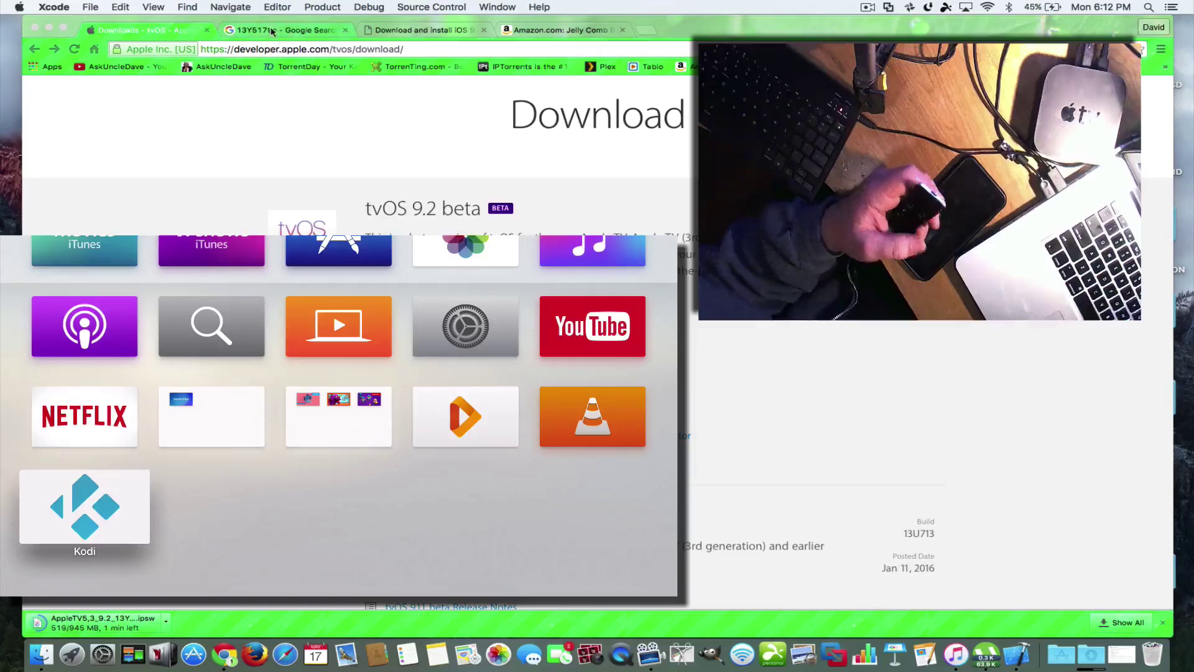
click(342, 29)
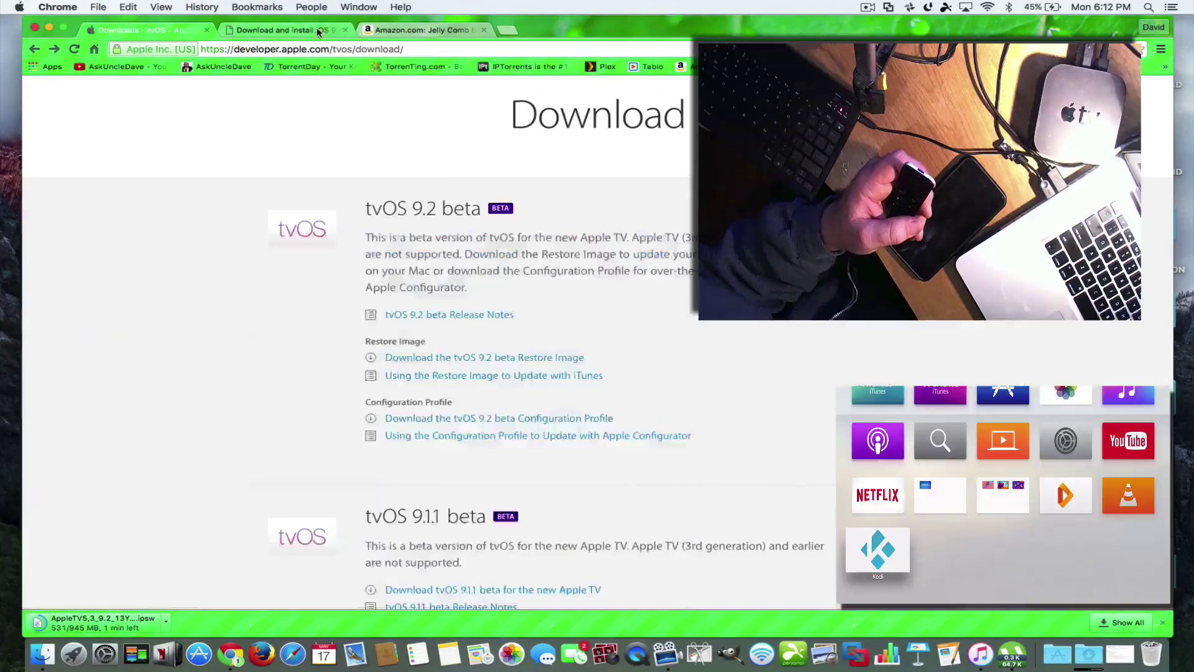
click(319, 30)
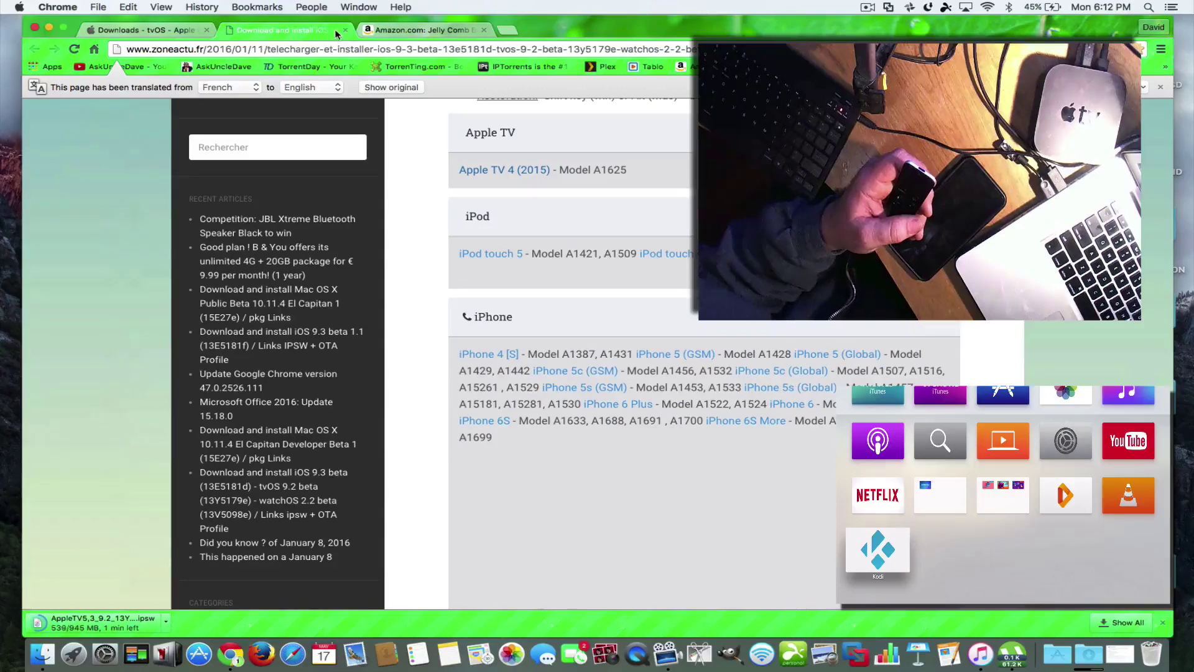
click(345, 29)
click(118, 28)
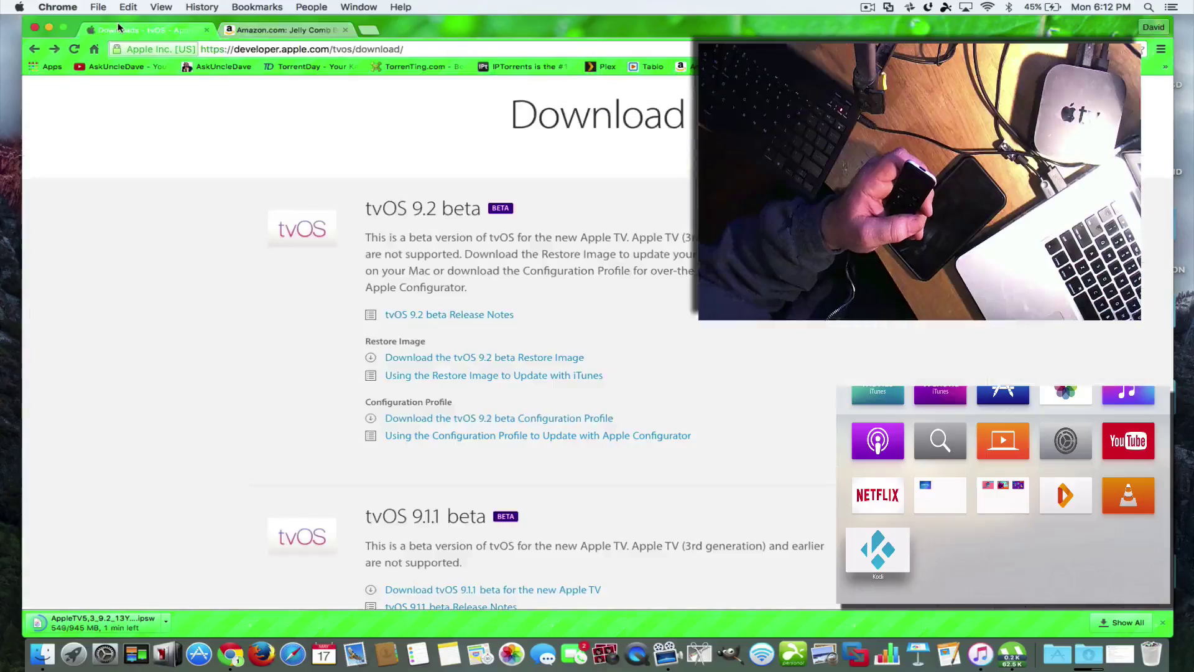
click(277, 30)
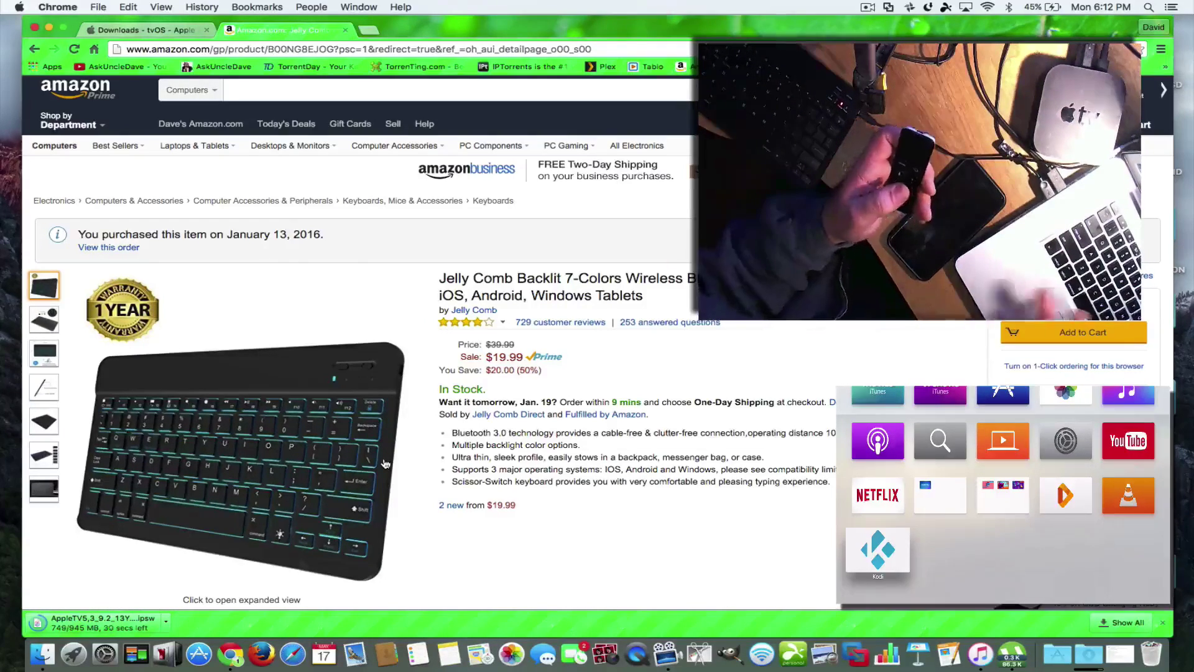
- Minimize Chrome, move the iTunes Apple TV window lower, and relocate the IPSW file on the desktop
mouse_move(228, 155)
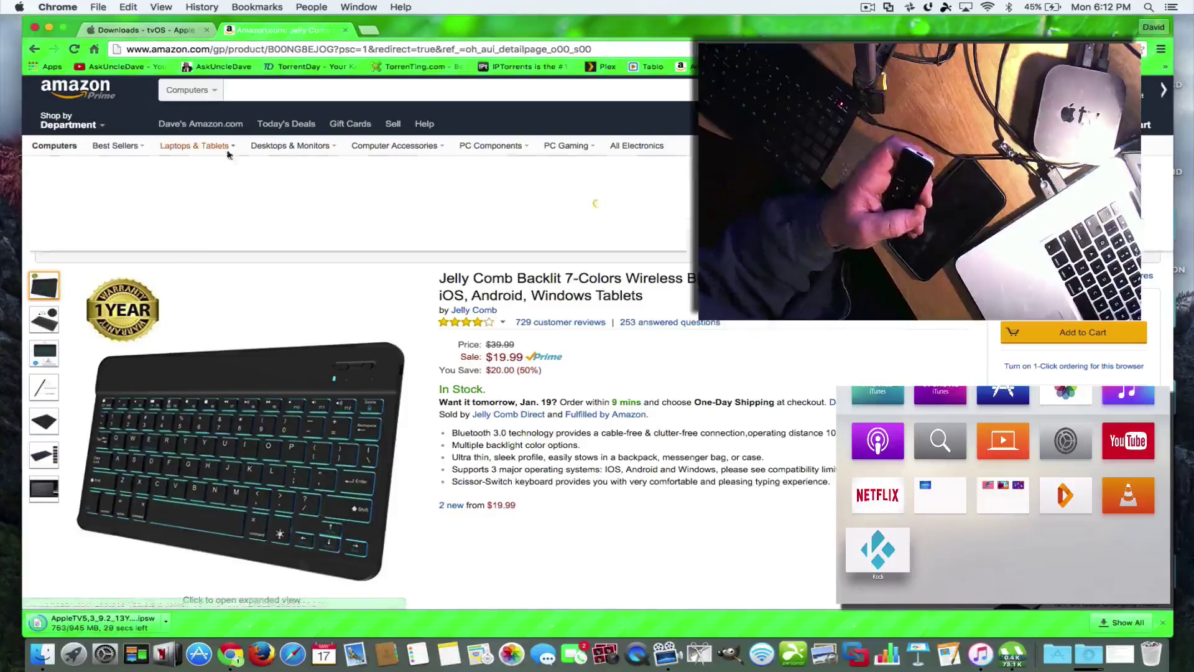
key(super+m)
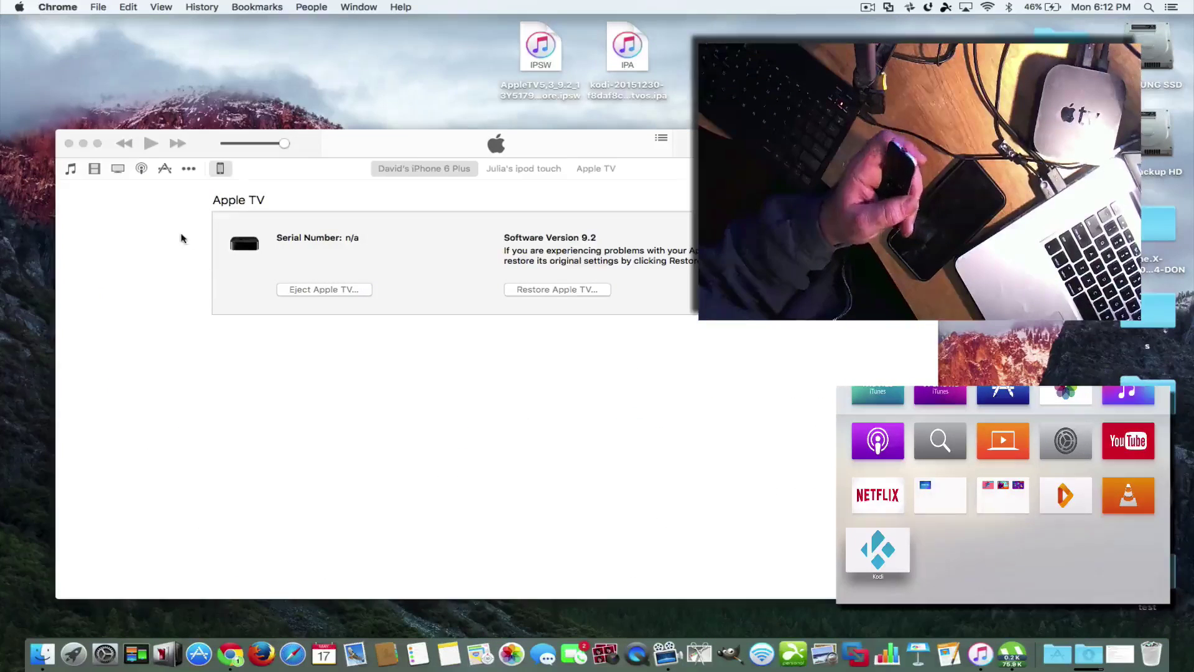
click(346, 142)
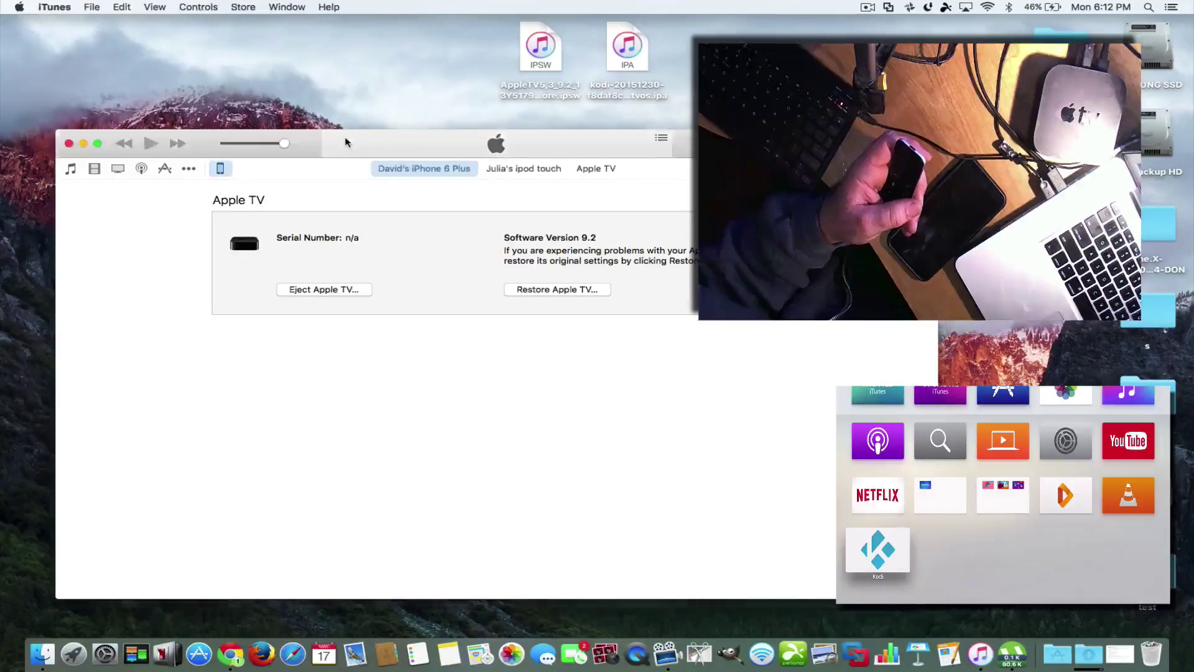
drag(347, 142, 453, 337)
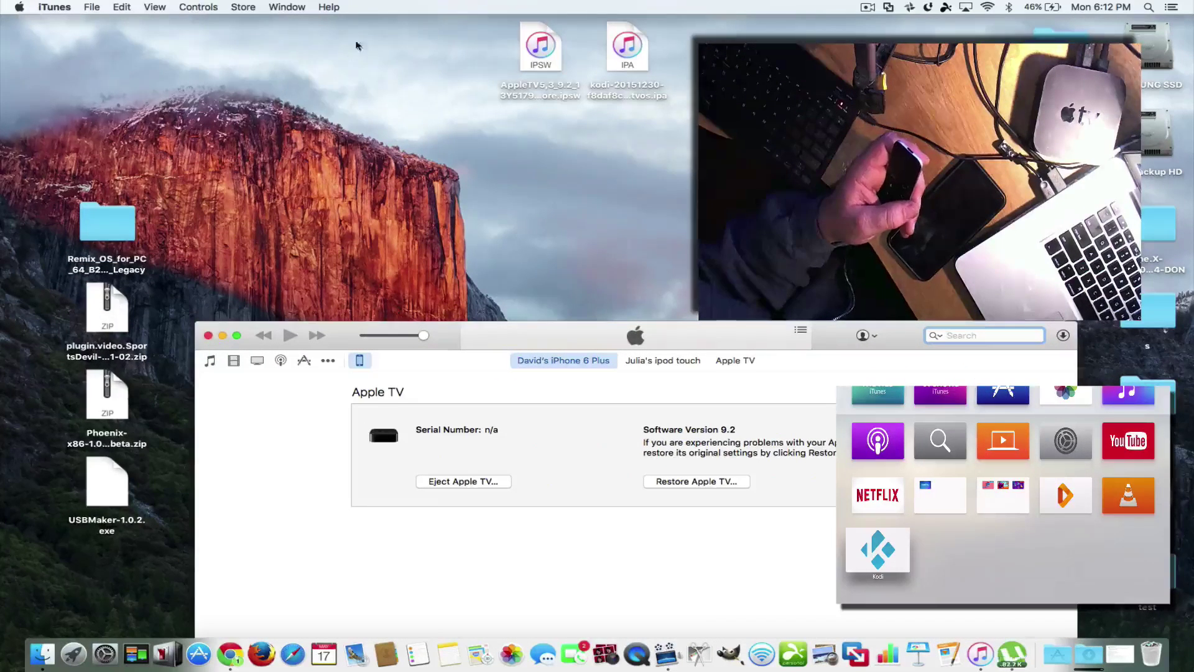
click(538, 44)
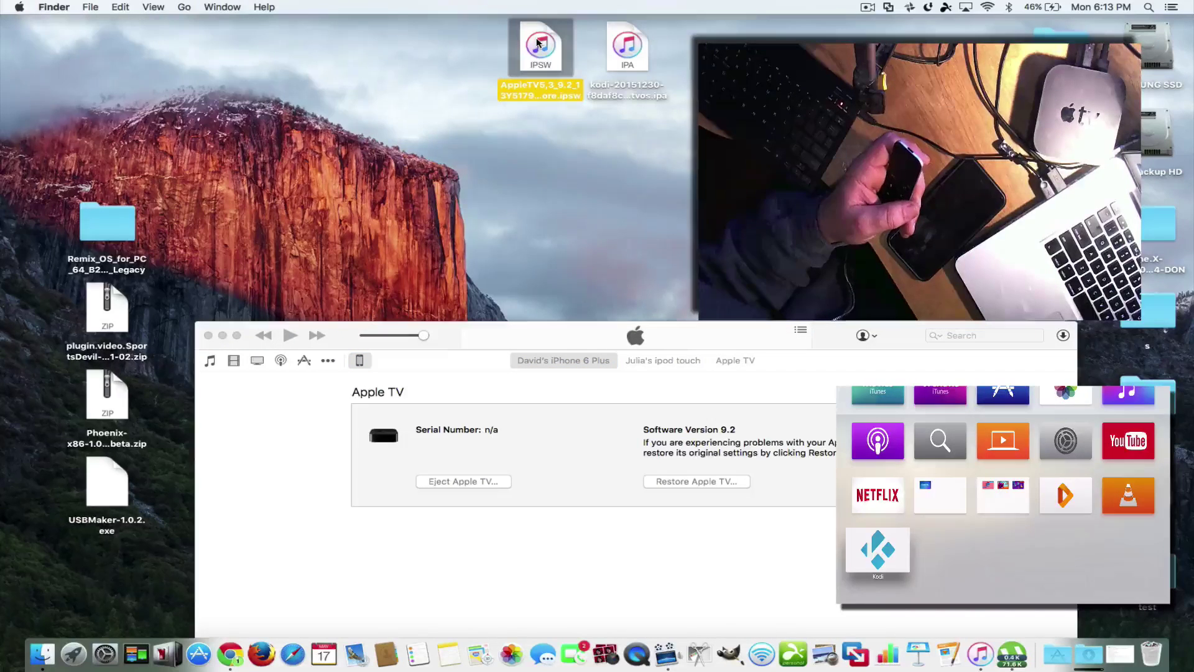
drag(538, 44, 387, 74)
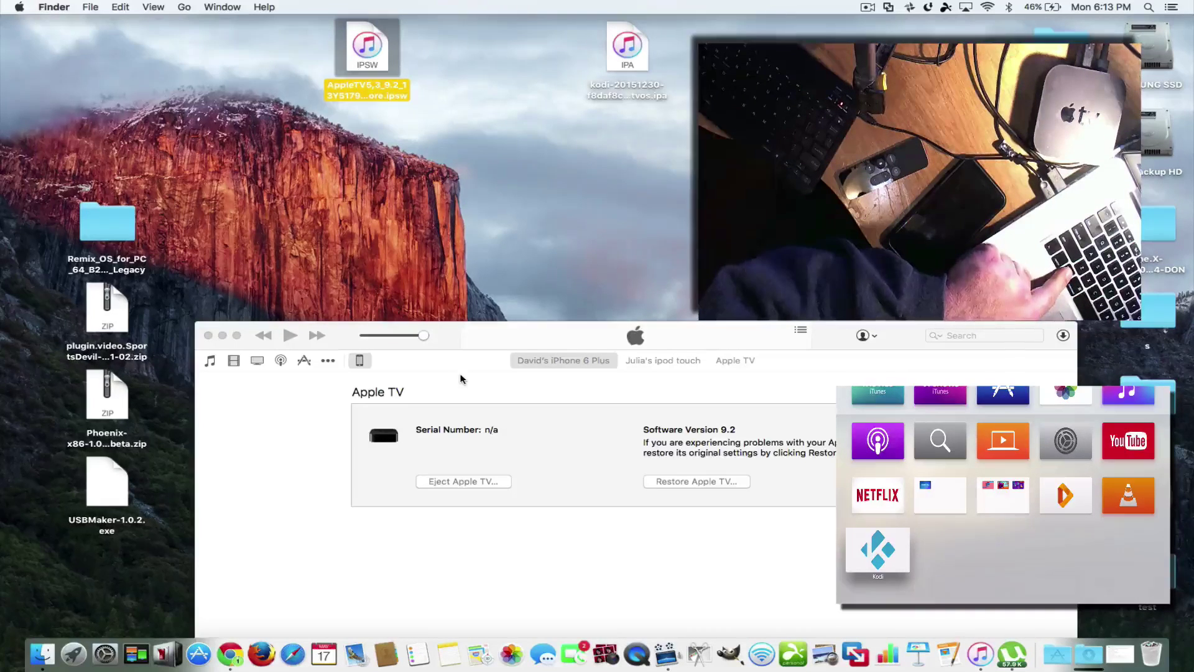
- Option-click Restore Apple TV and select AppleTV5,3_9.2_13Y5179e_Restore.ipsw from the Desktop
click(682, 482)
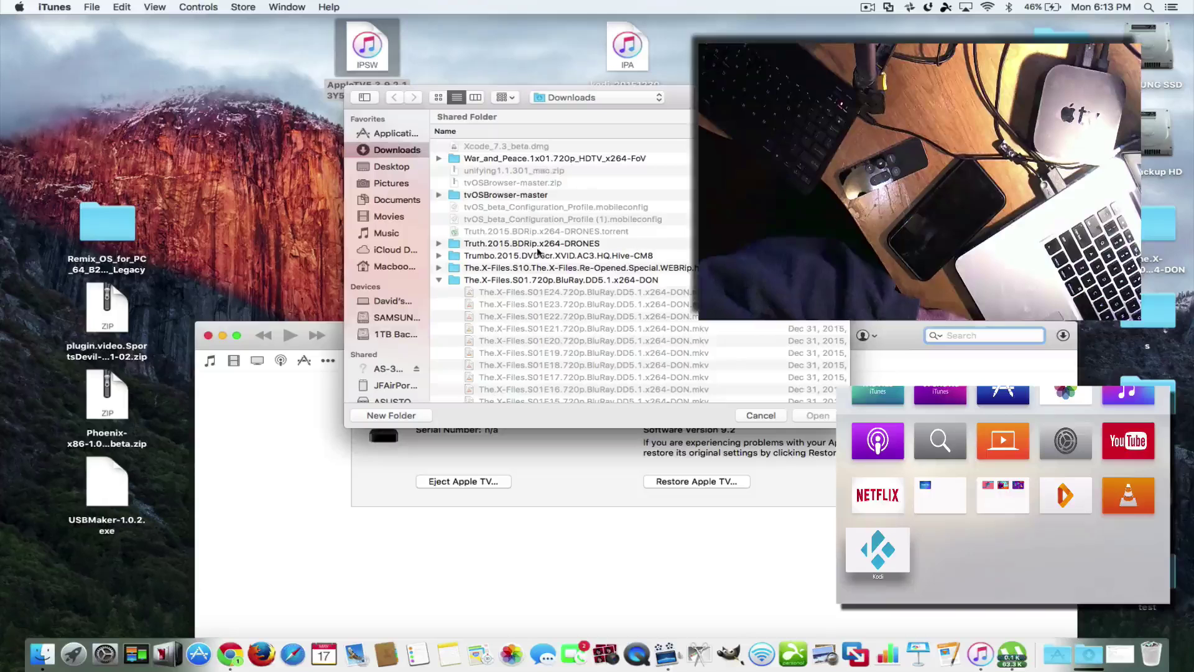
scroll(537, 280, down, 3)
click(401, 169)
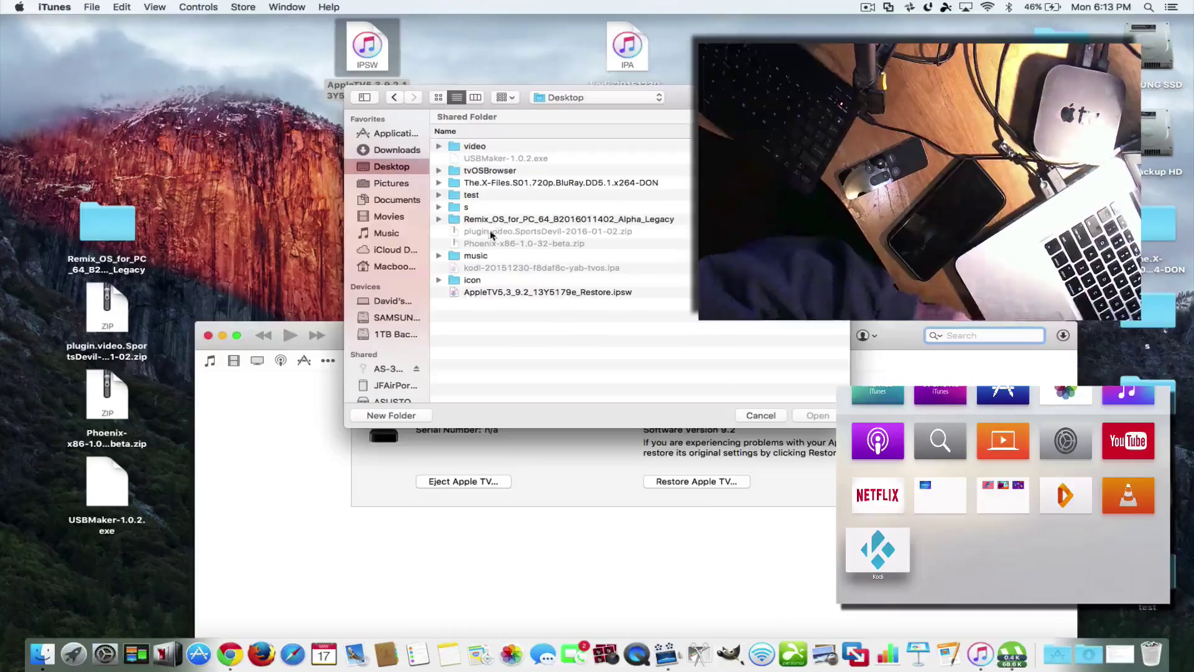
click(486, 293)
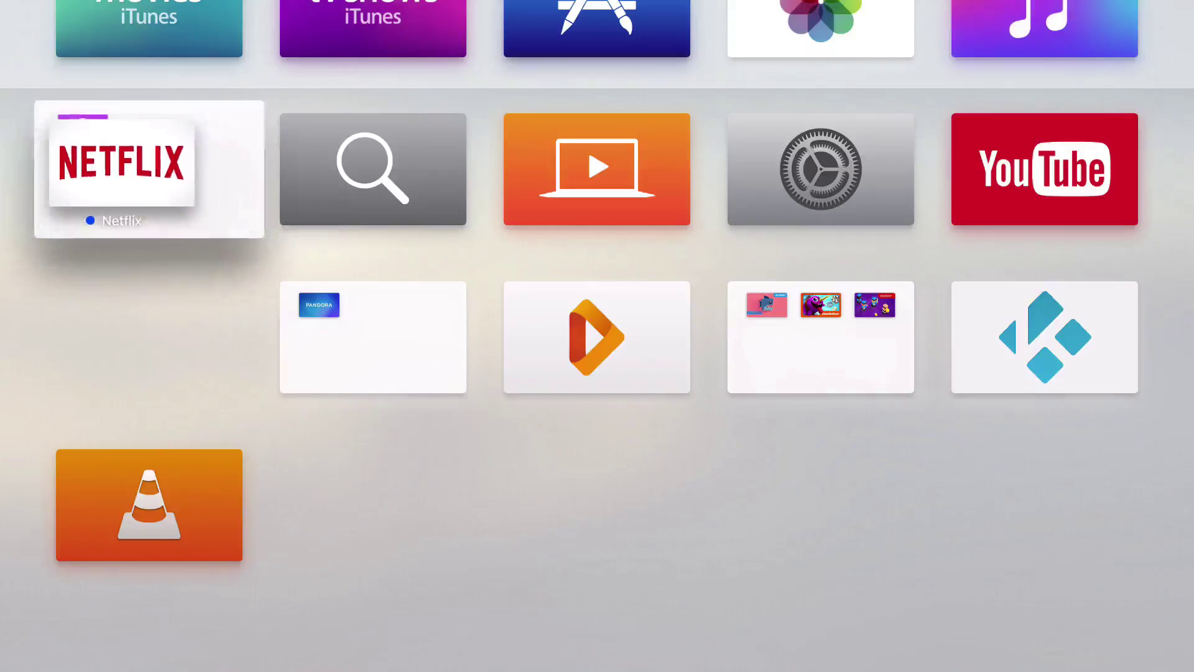
- Drop Netflix into the Entertainment folder's first slot, keep the folder name, and bring Chrome forward
key(Right)
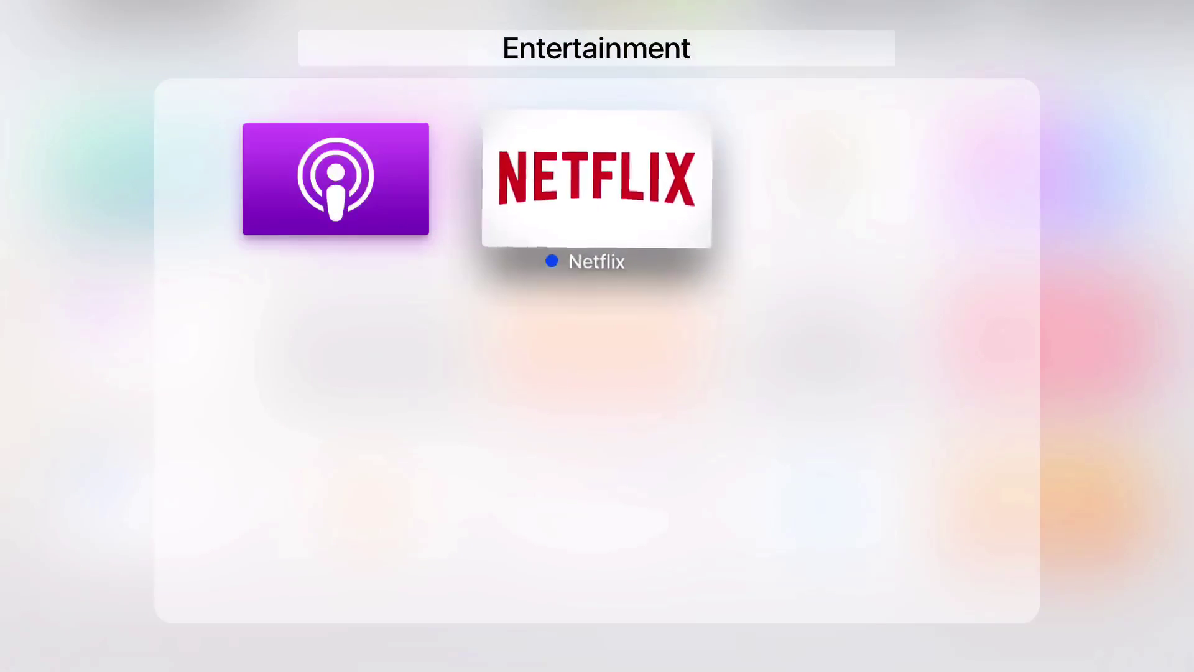
key(Left)
key(Return)
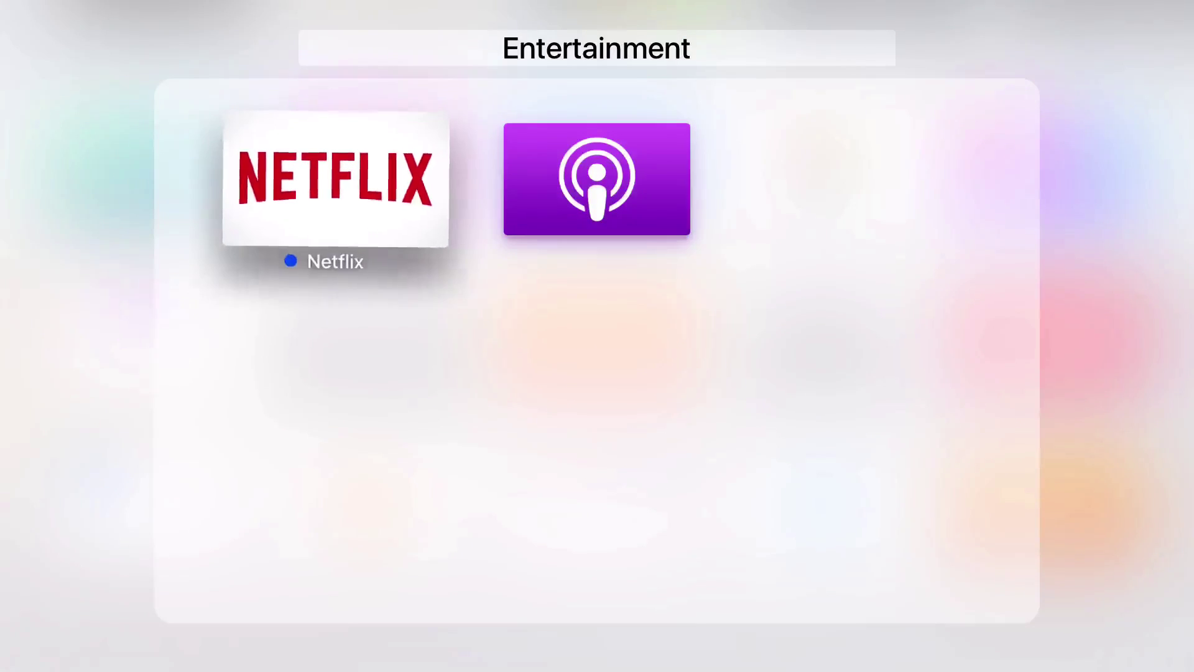
key(Up)
key(Return)
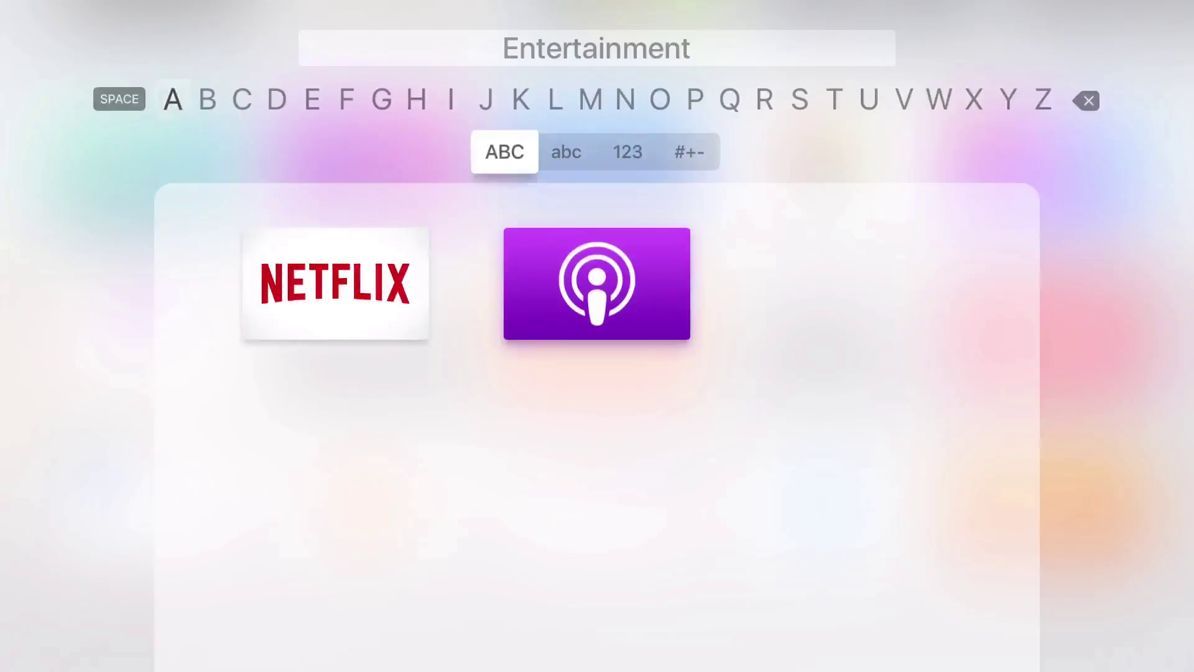
key(Escape)
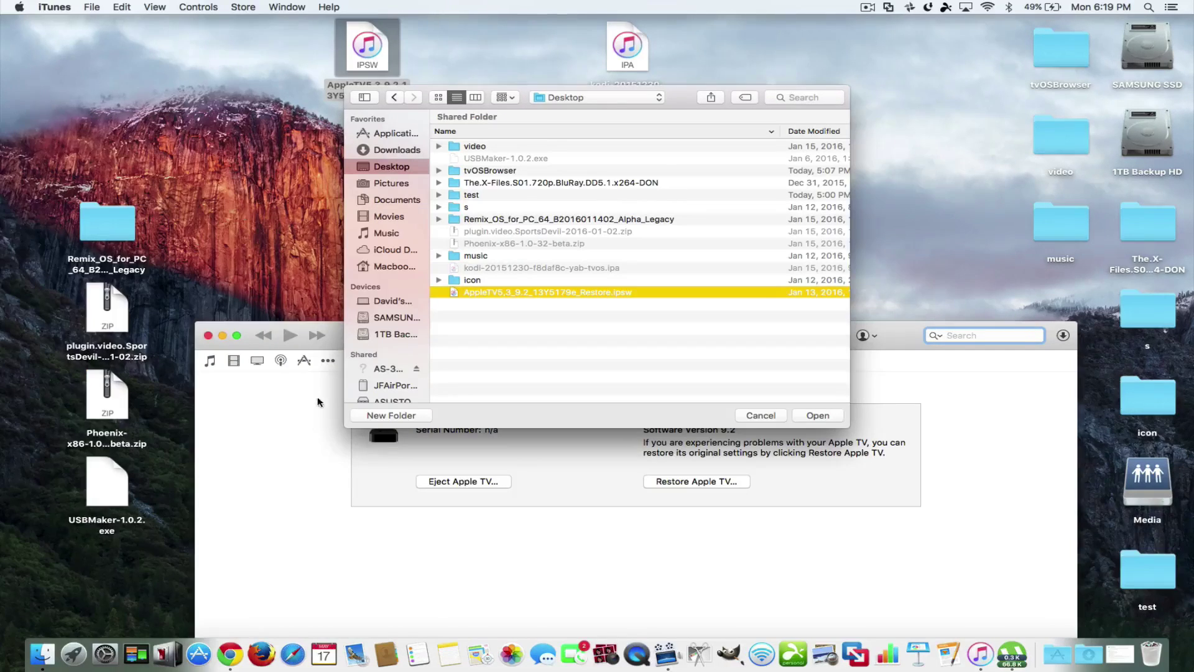
click(231, 650)
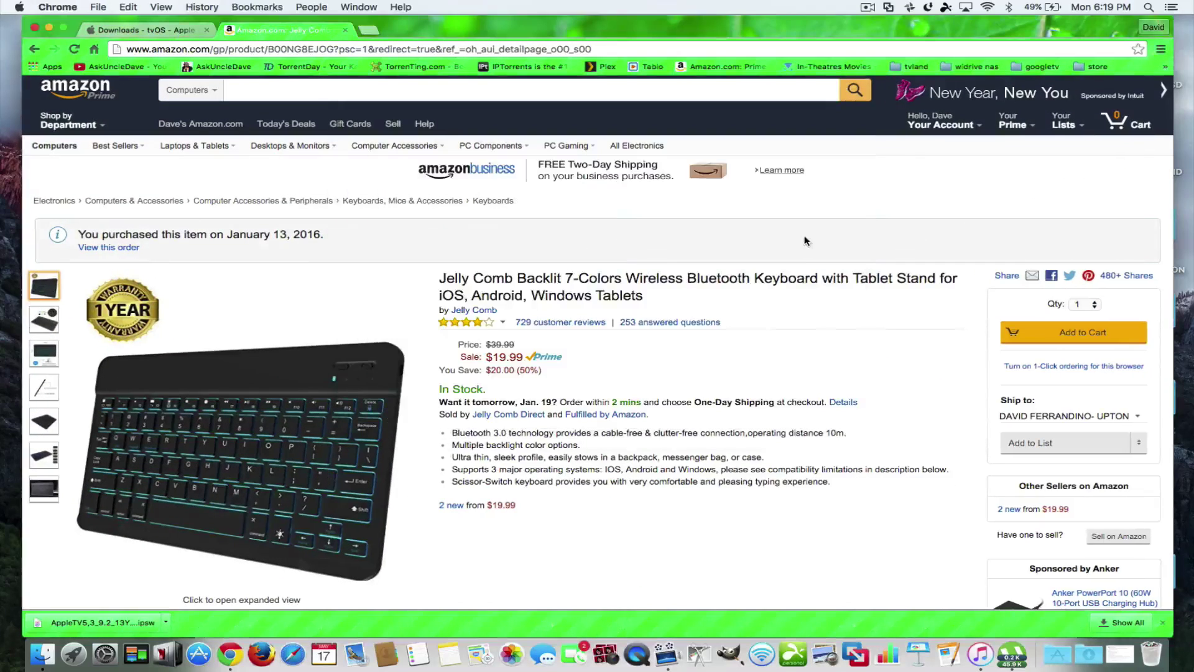
- Switch to the Apple Developer tvOS Download tab listing the 9.2 beta restore image
click(188, 32)
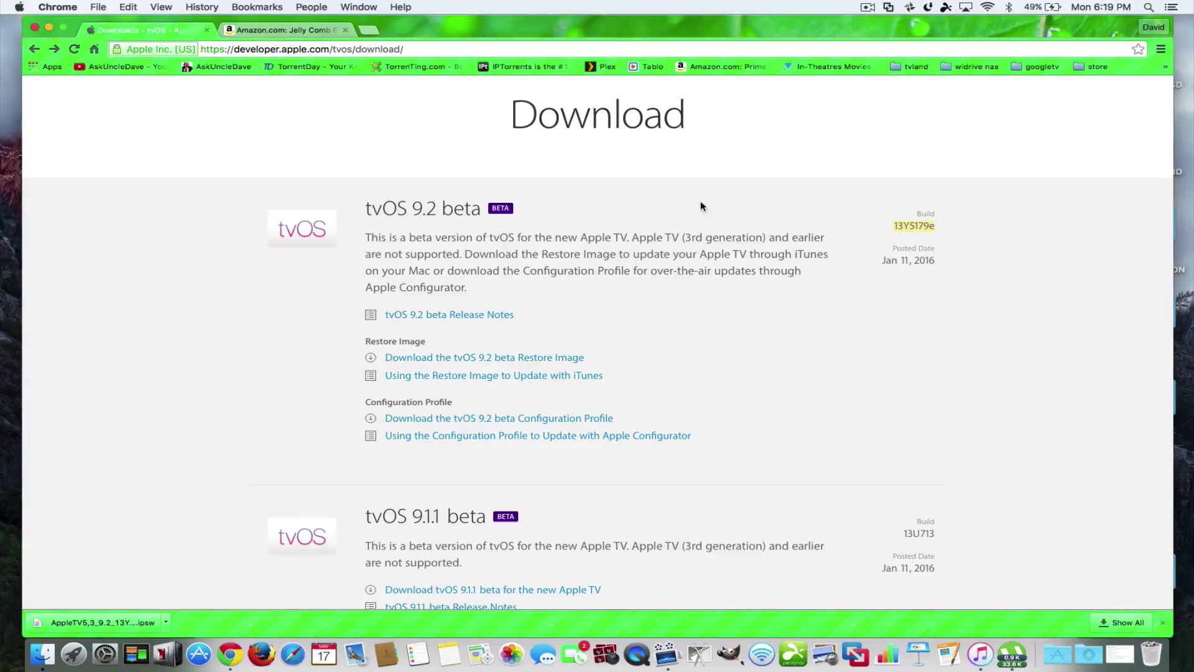